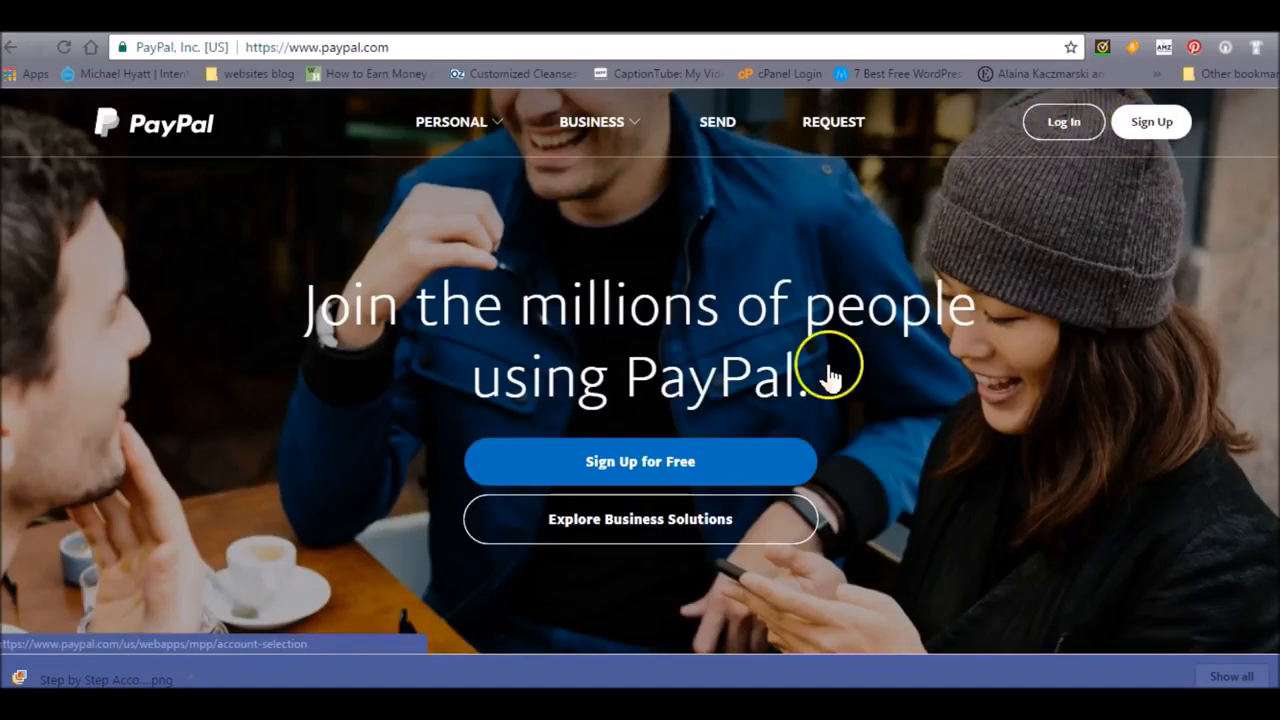
pyautogui.click(688, 461)
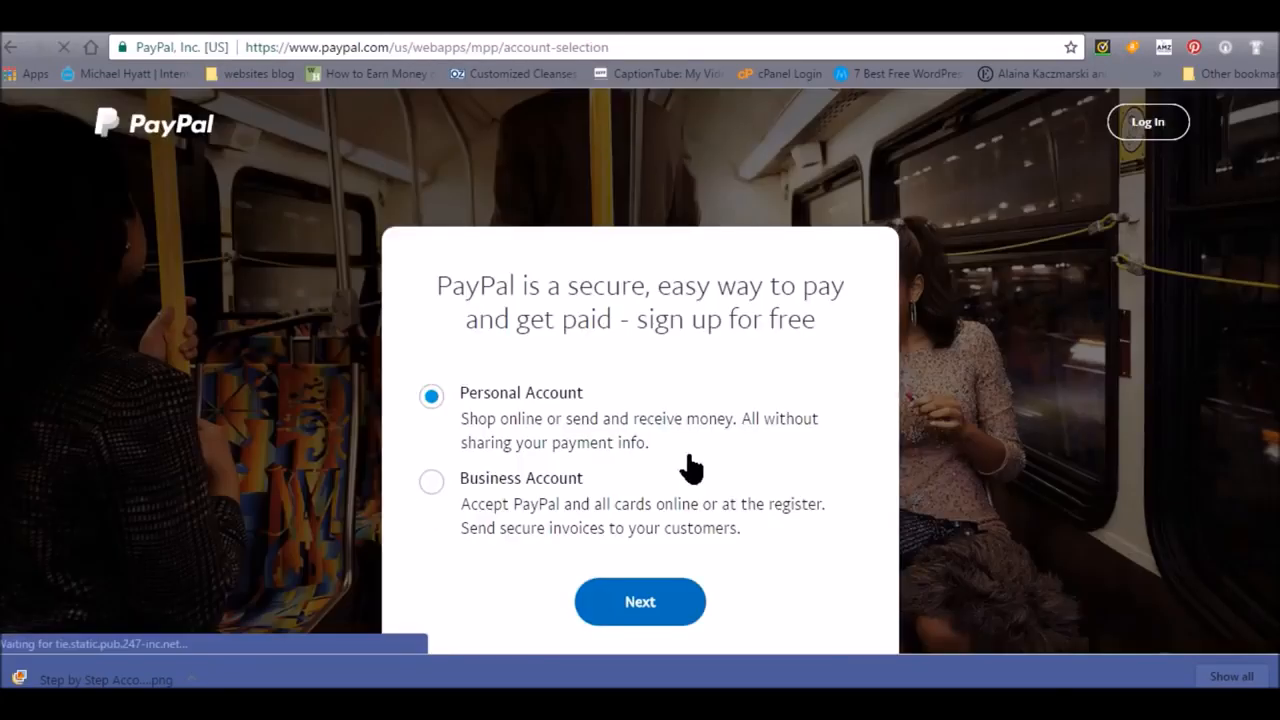
pyautogui.click(514, 391)
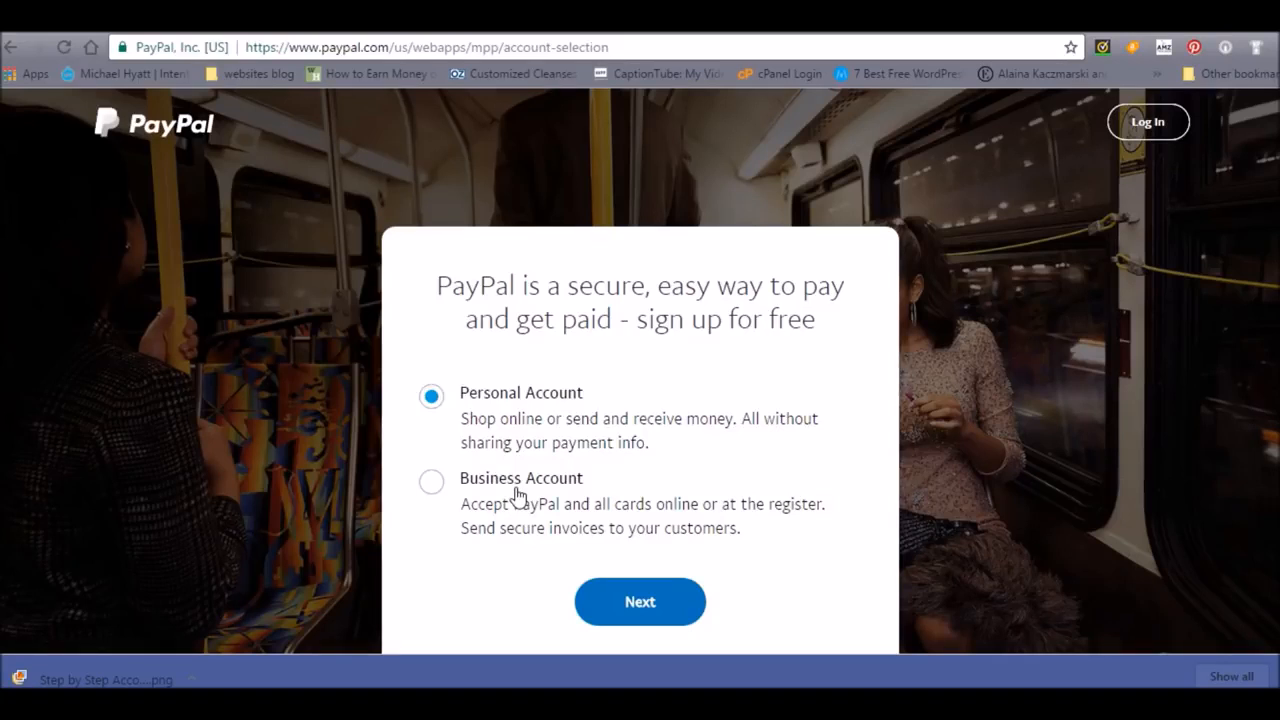
pyautogui.click(432, 484)
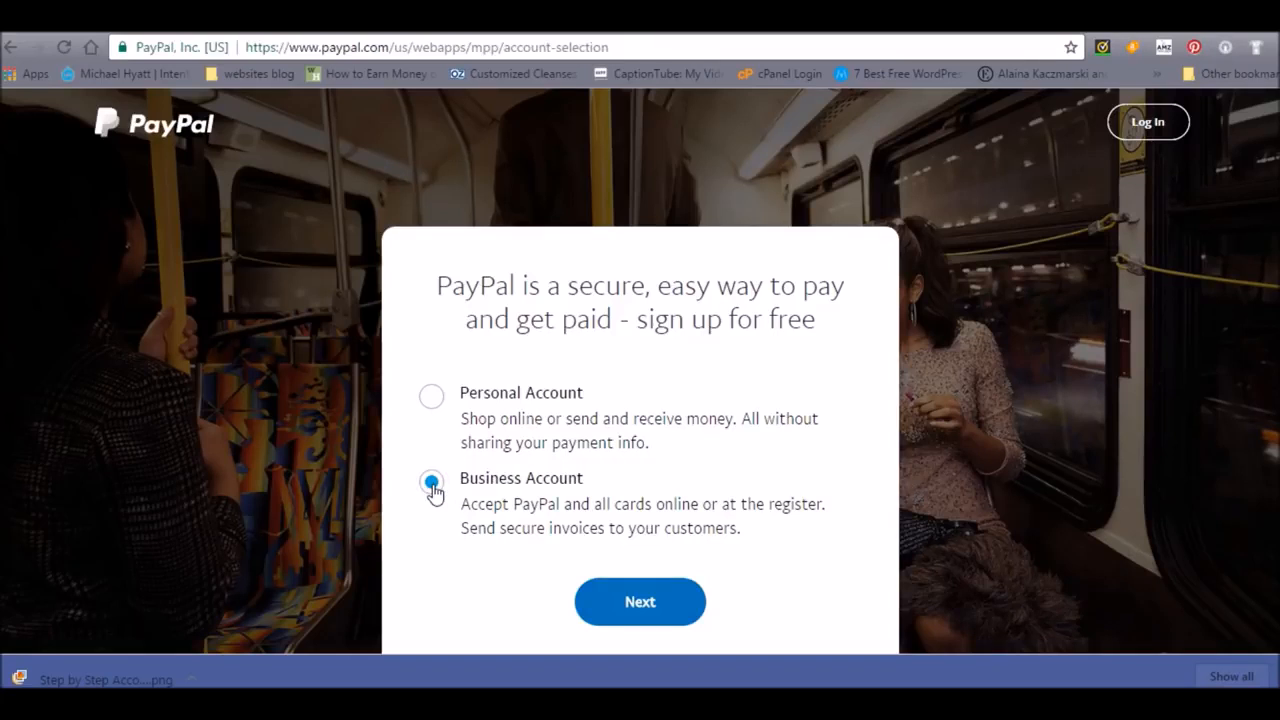
pyautogui.click(500, 480)
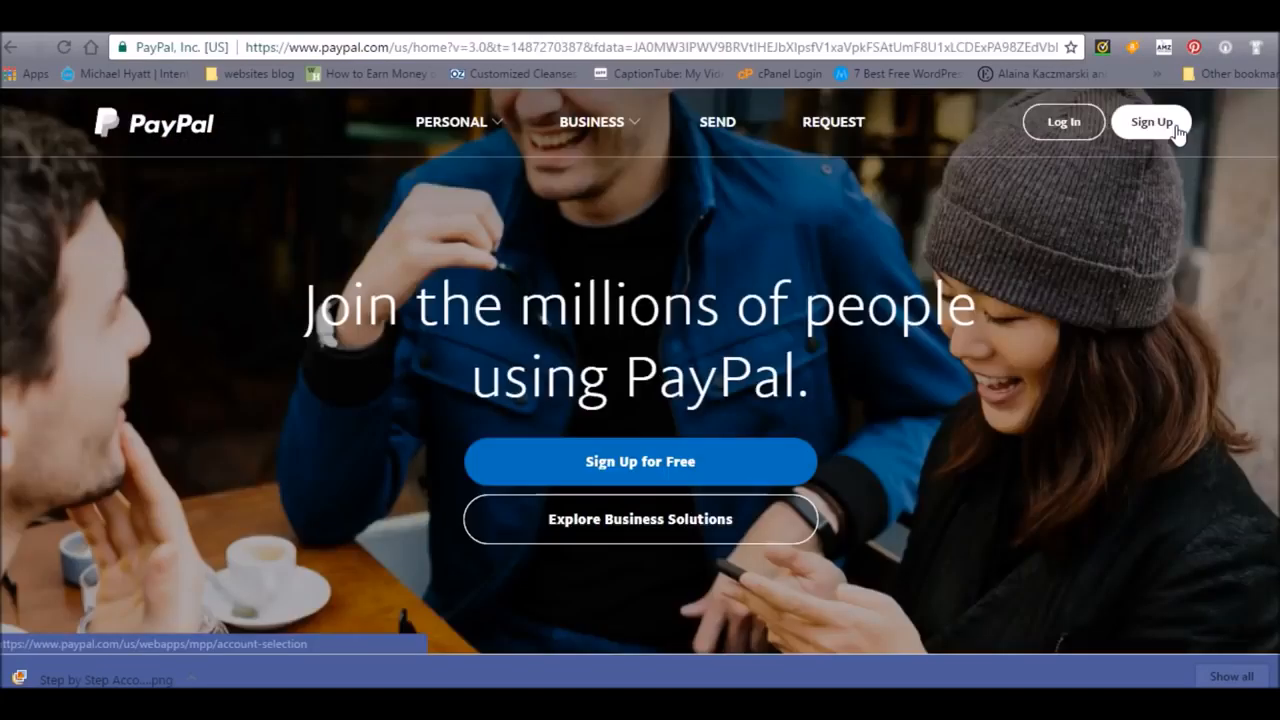
# - Start signing up for free, choose Business Account as the account type and select the Payments Standard plan
pyautogui.click(689, 468)
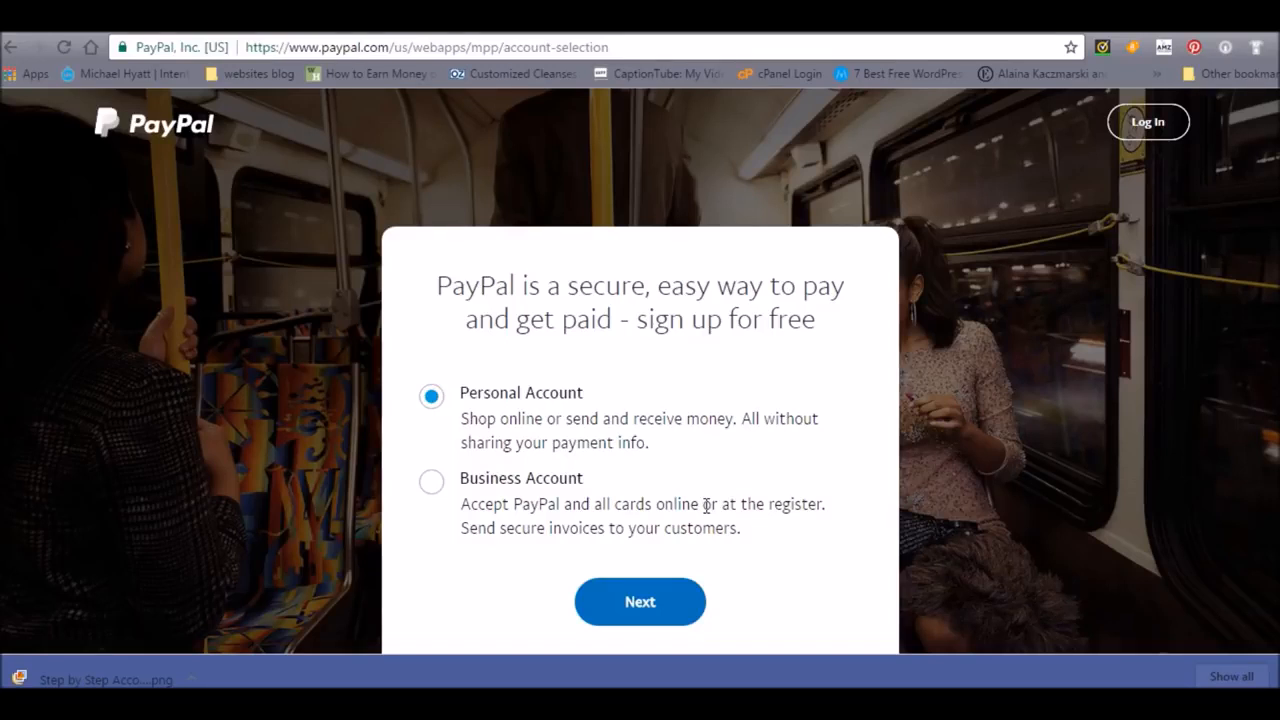
pyautogui.click(543, 494)
pyautogui.click(632, 602)
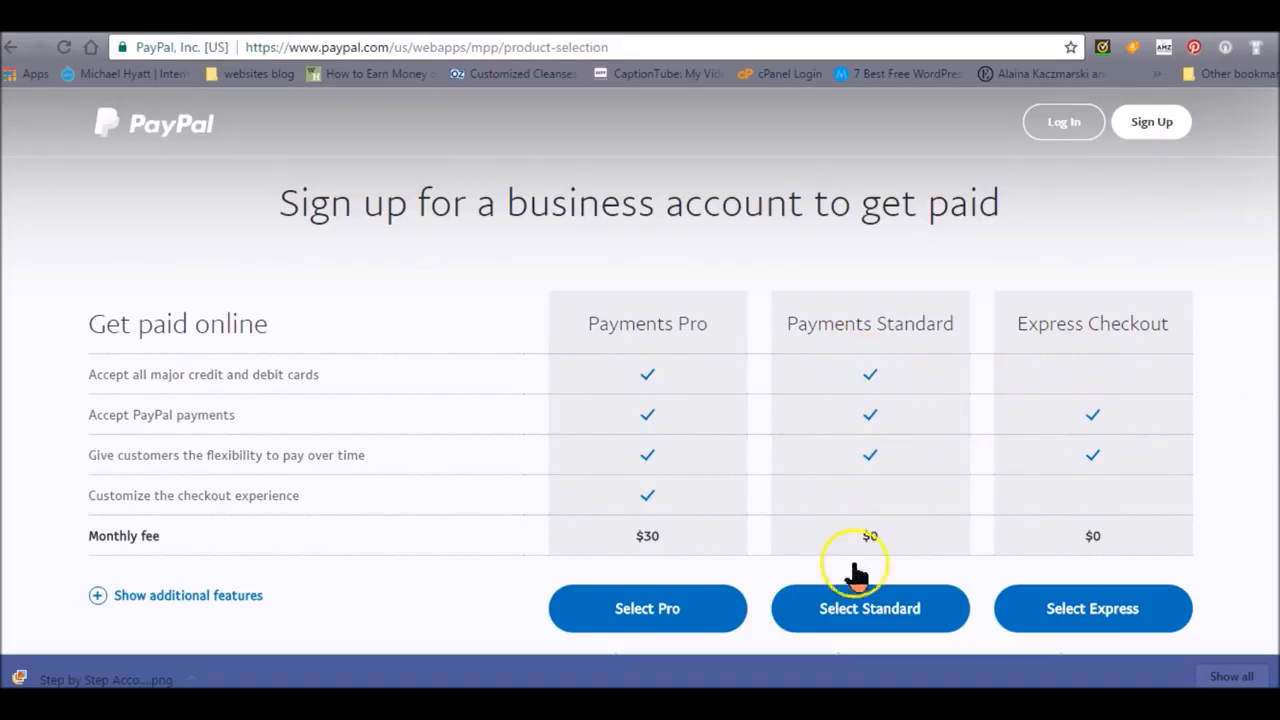
pyautogui.click(864, 618)
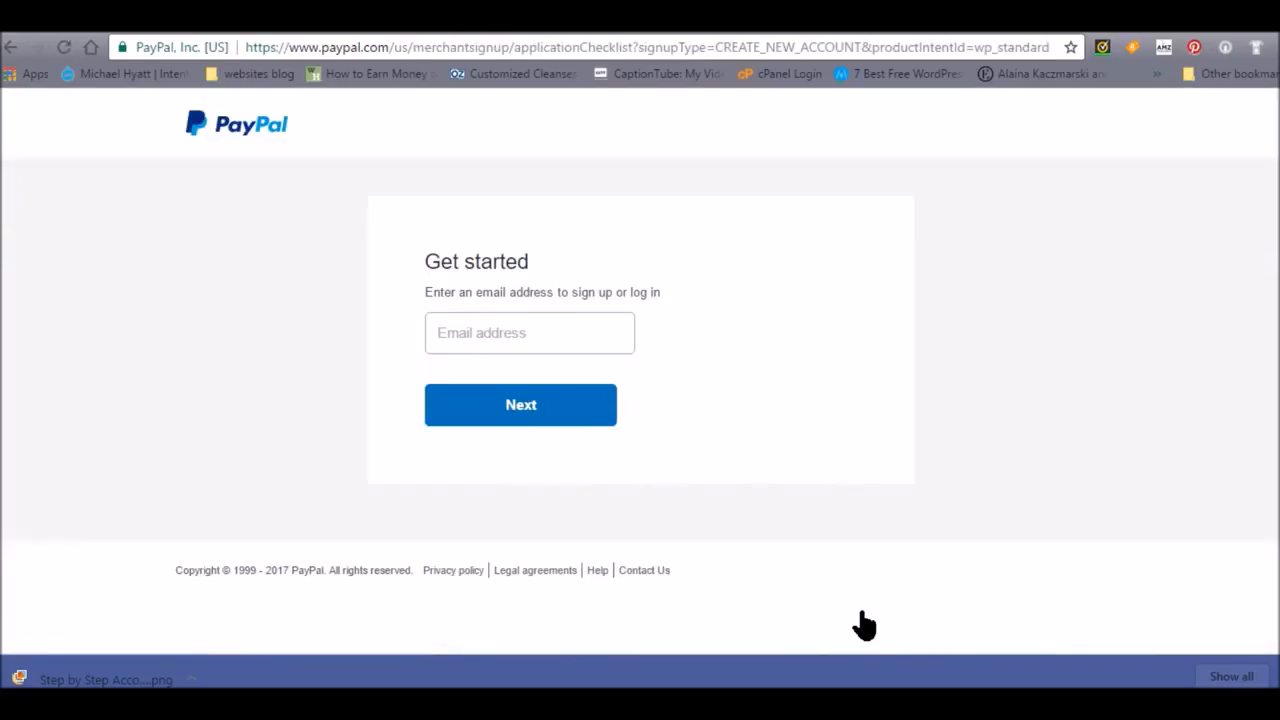
# - Enter the account email, password and business contact information, and agree to the terms to continue
pyautogui.click(600, 334)
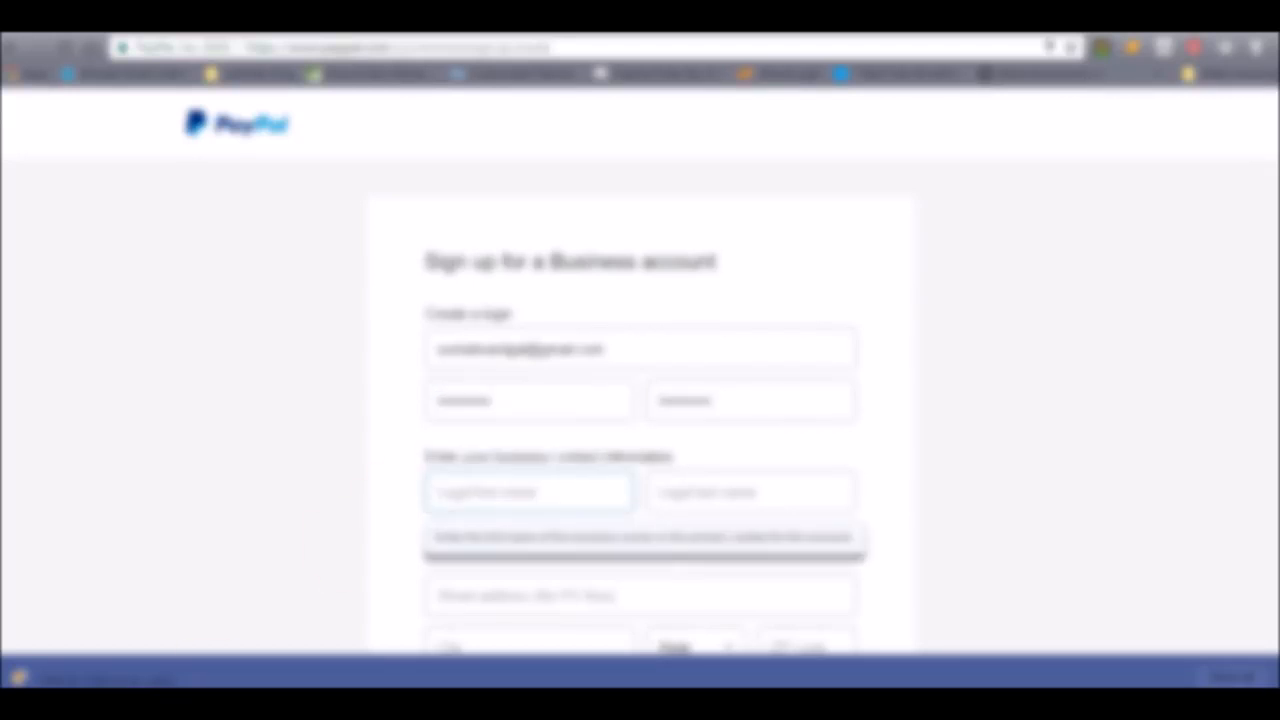
pyautogui.scroll(-1, 645, 400)
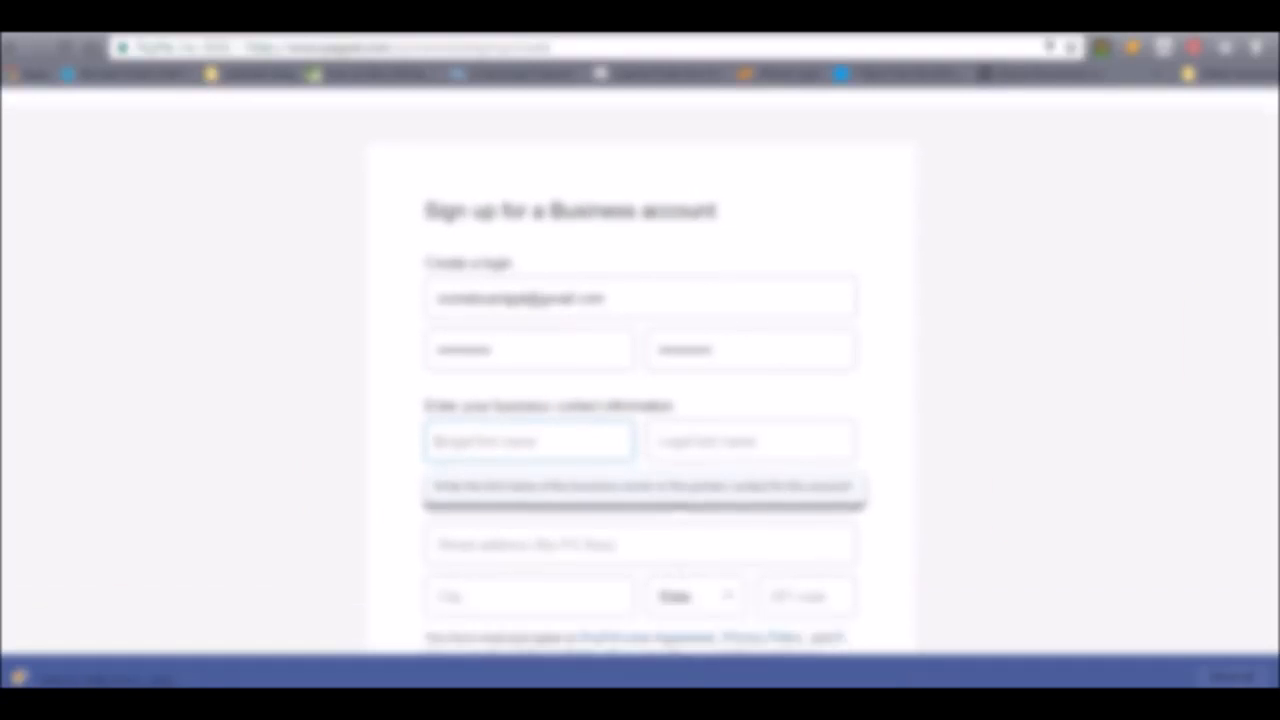
pyautogui.scroll(-1, 645, 400)
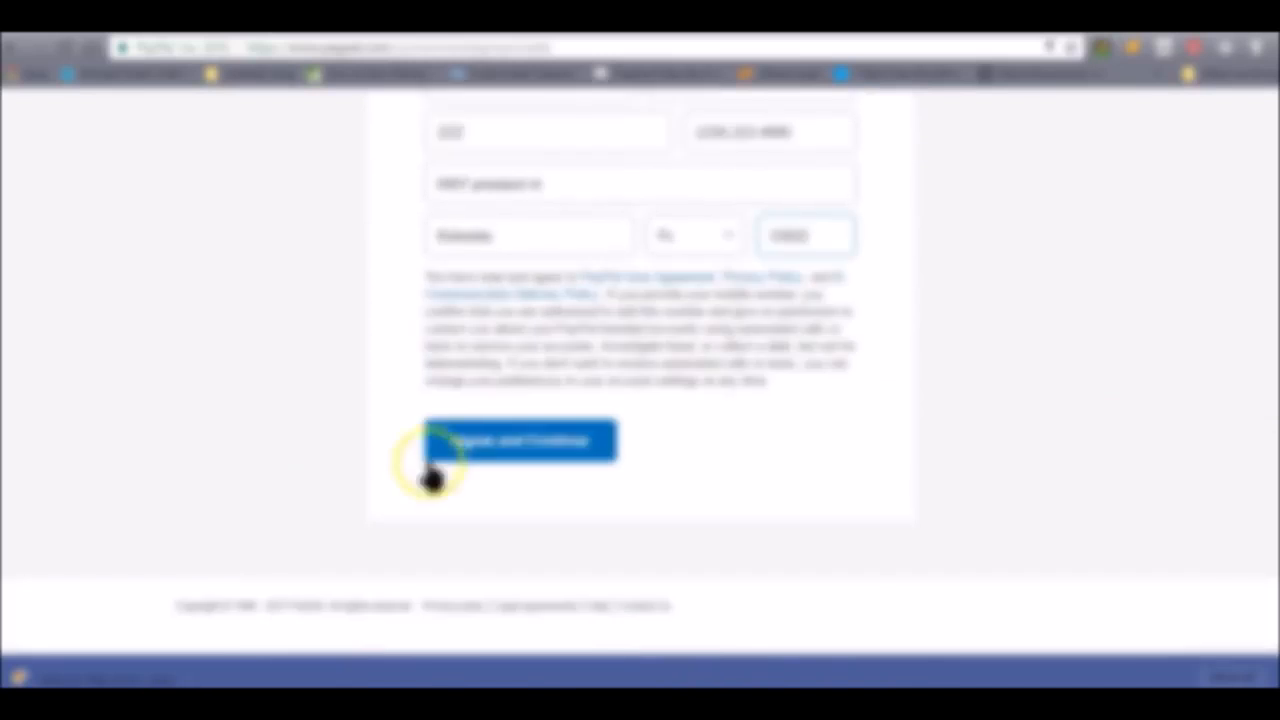
pyautogui.click(490, 452)
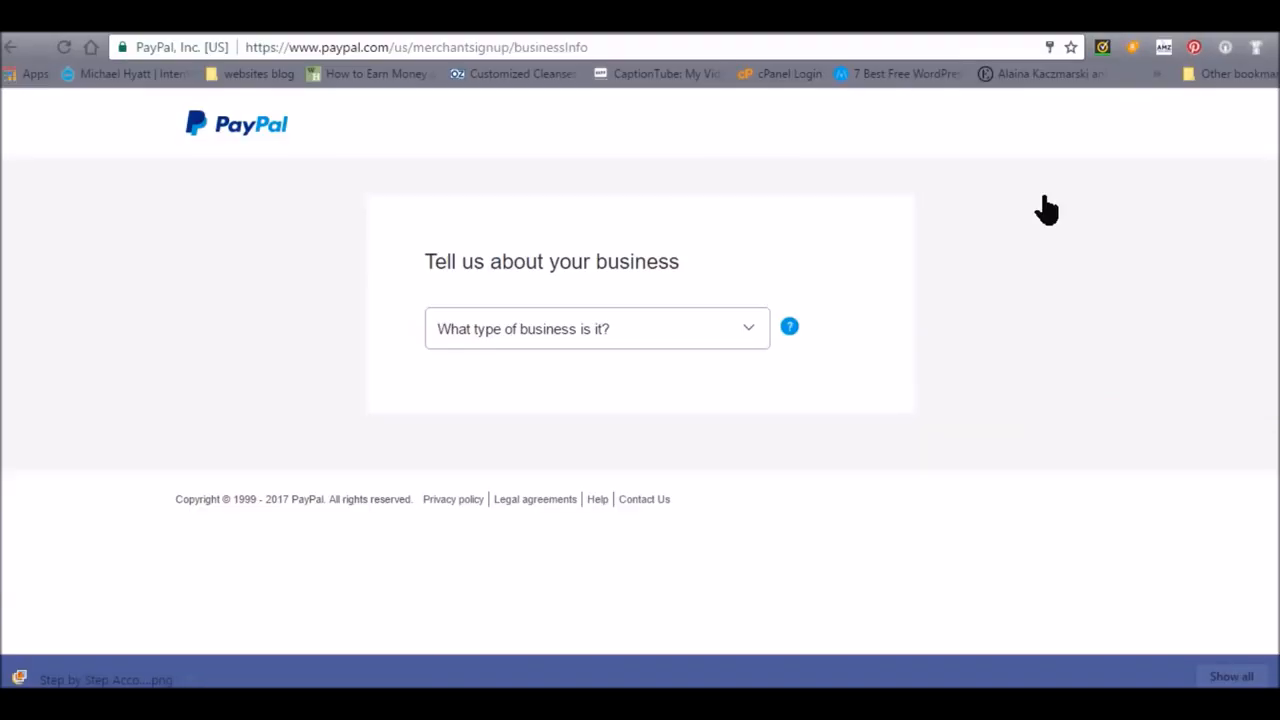
# - Describe the business as Corporation, Business to business, Educational services, with monthly sales of USD $25,000 - USD $49,999
pyautogui.click(757, 338)
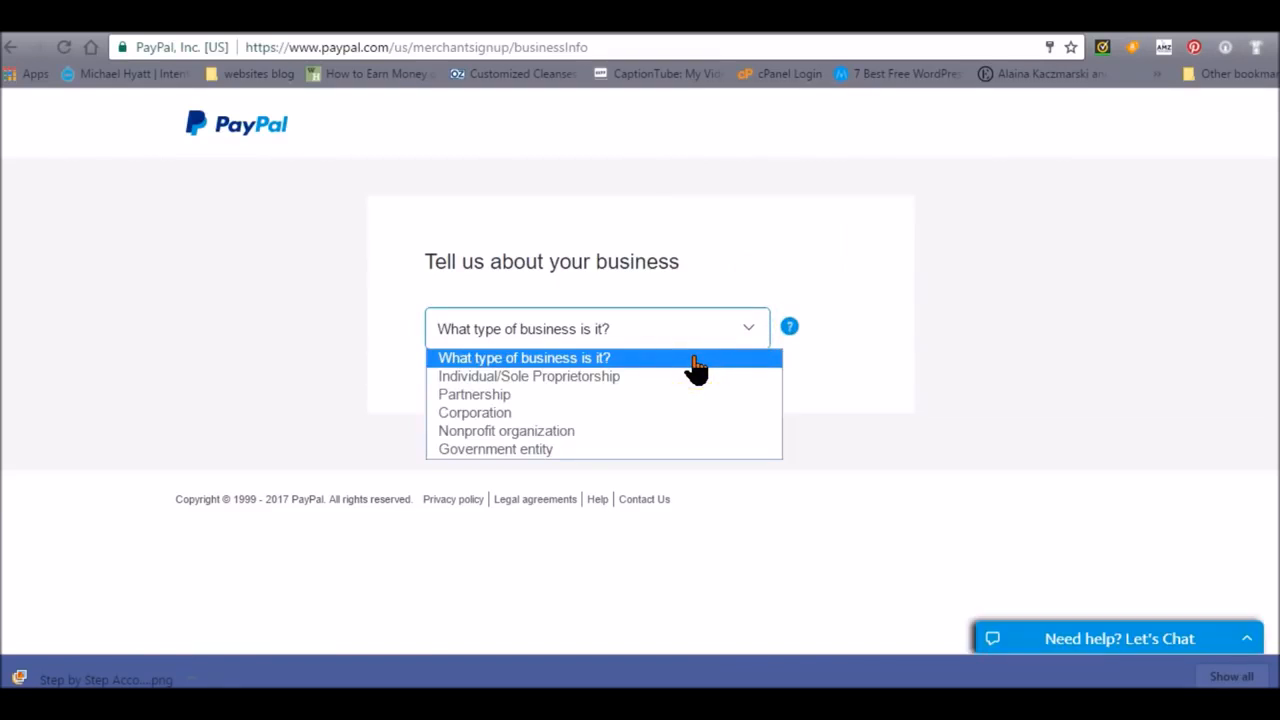
pyautogui.click(618, 436)
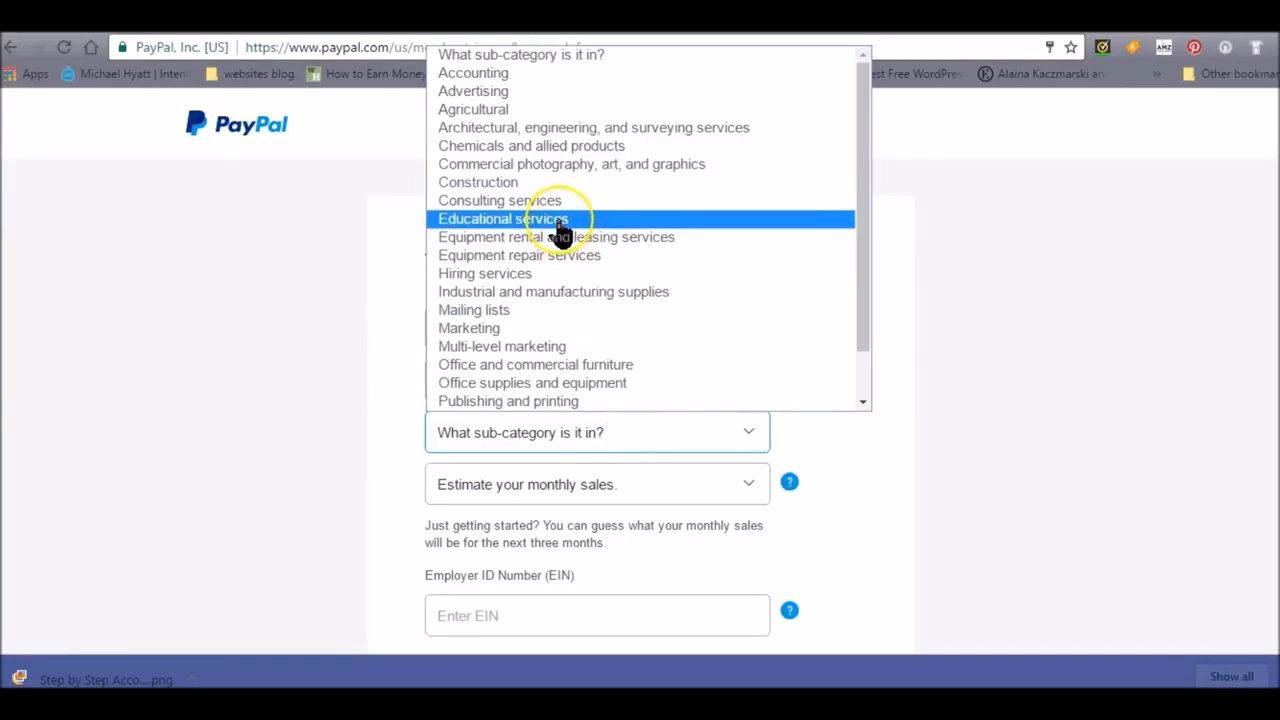
pyautogui.scroll(-1, 560, 232)
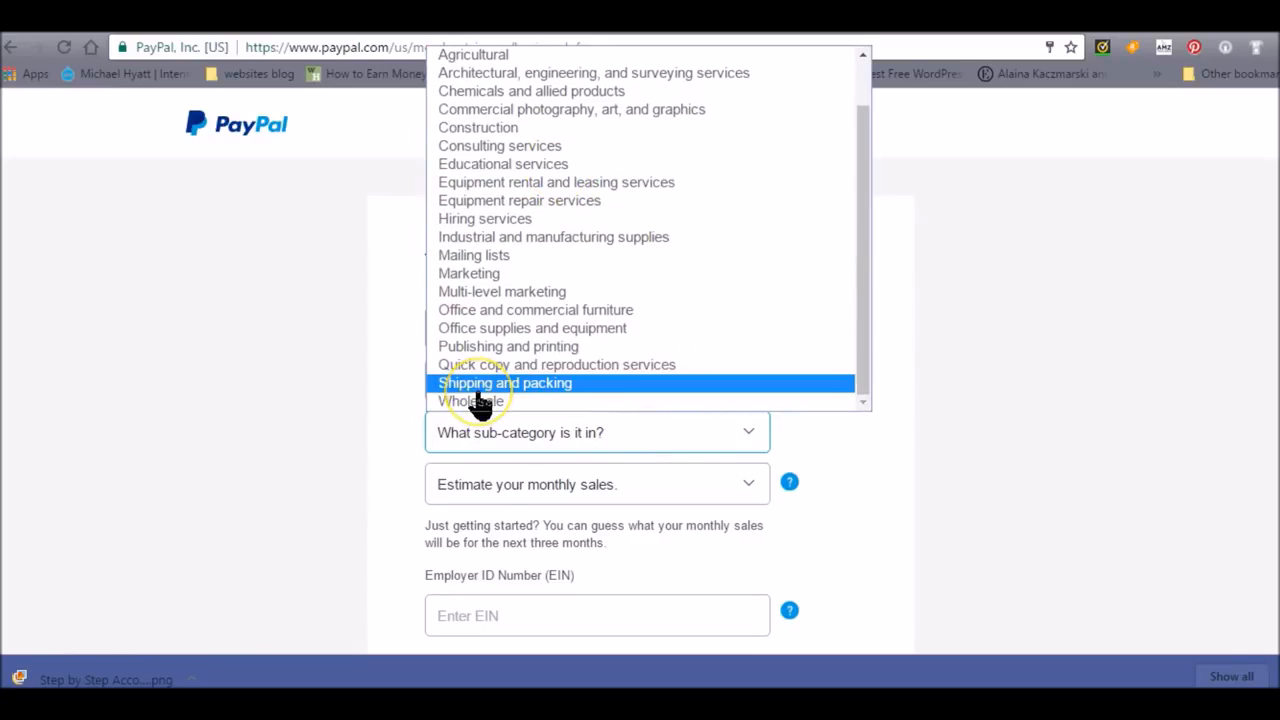
pyautogui.click(480, 166)
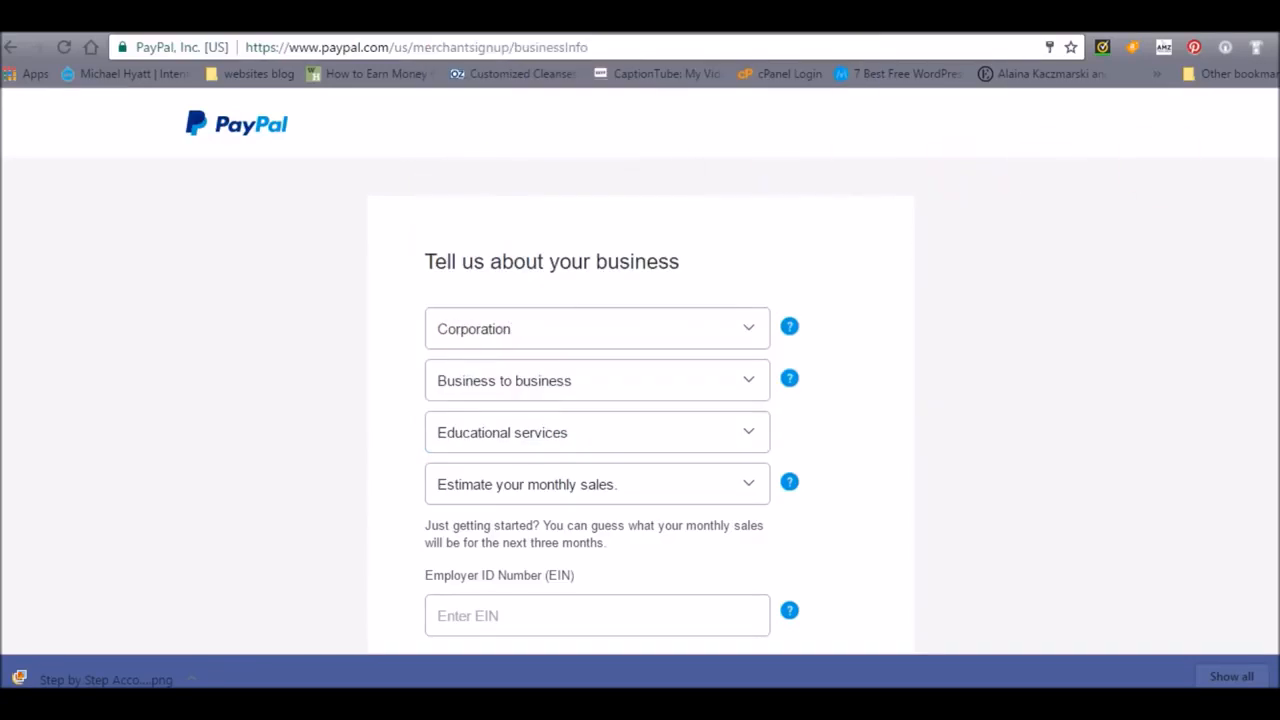
pyautogui.scroll(-2, 640, 400)
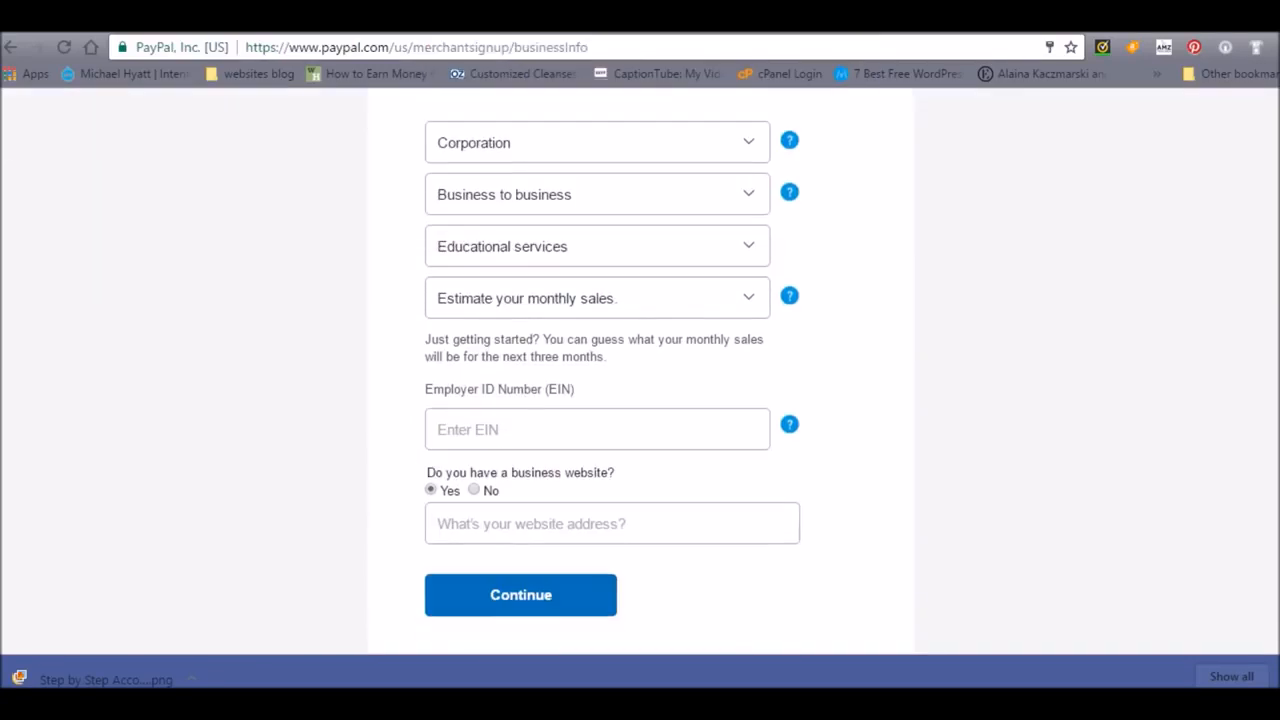
pyautogui.click(750, 302)
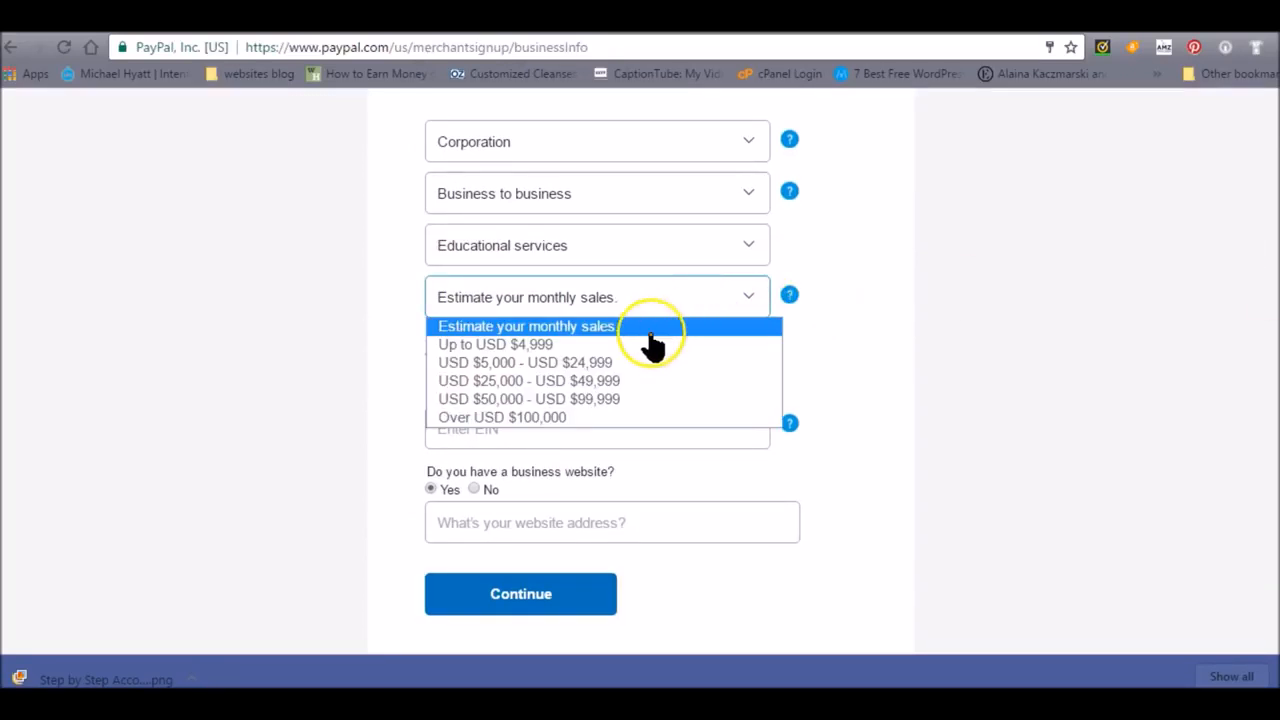
pyautogui.click(607, 382)
# - Fill in the Employer ID Number, then submit the owner's identity details and home address
pyautogui.click(626, 443)
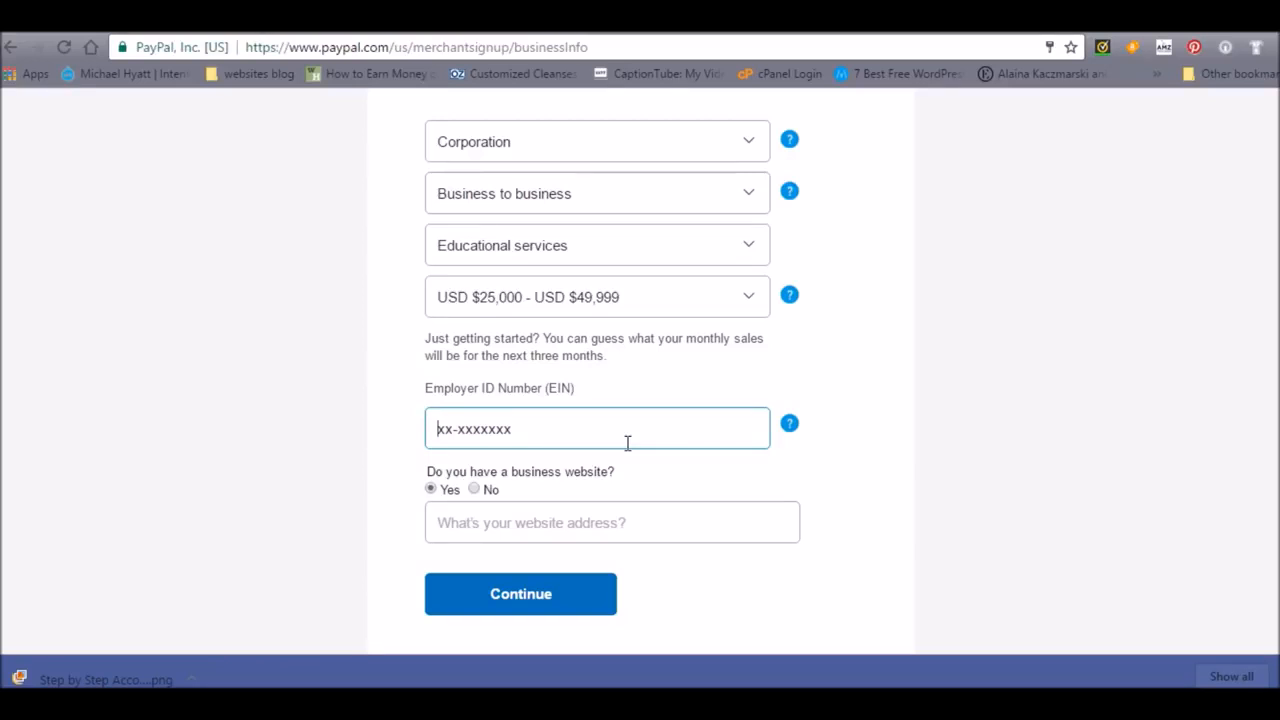
pyautogui.click(546, 434)
pyautogui.click(517, 598)
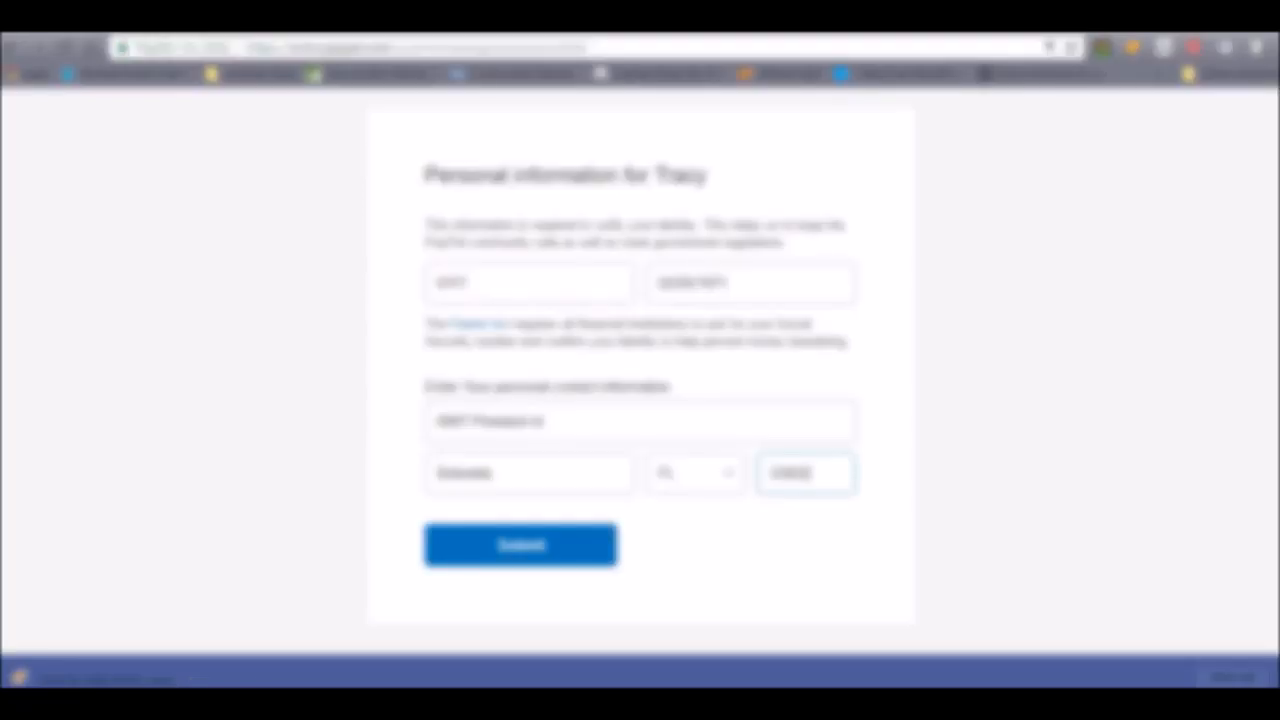
pyautogui.click(460, 548)
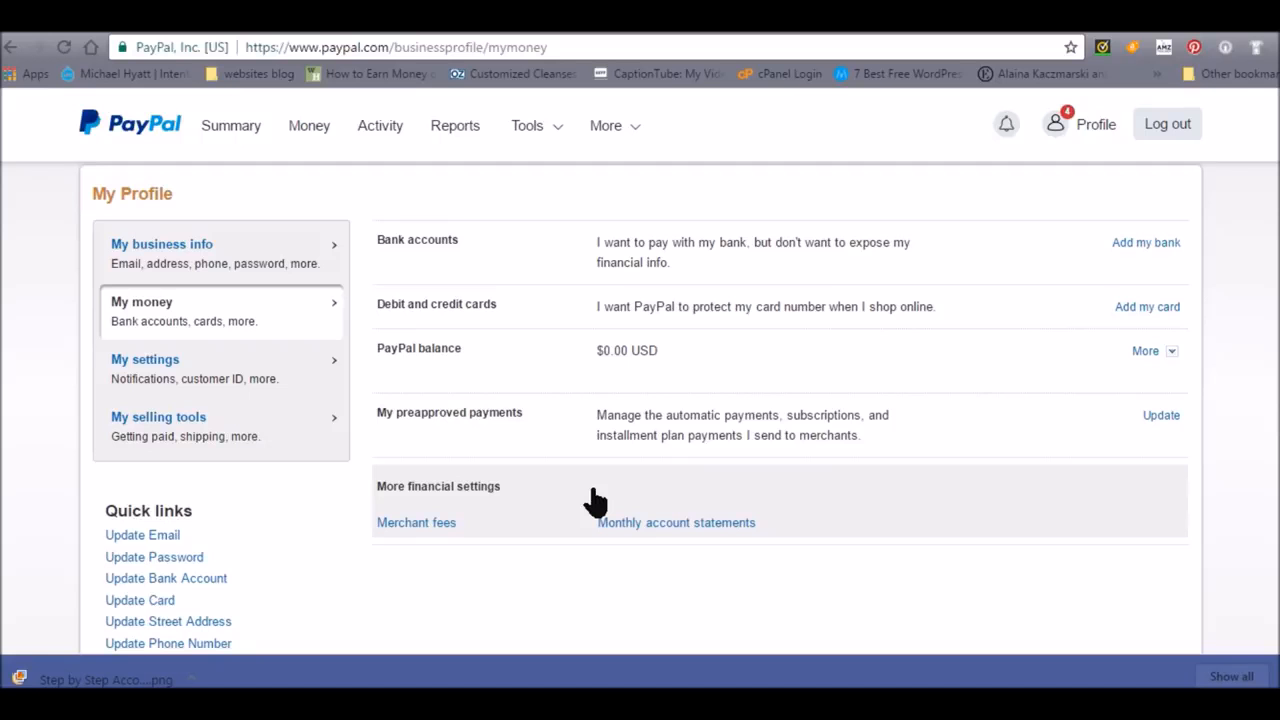
# - Review the profile's business info and open the confirmation page for the unconfirmed email address
pyautogui.click(603, 512)
pyautogui.click(170, 255)
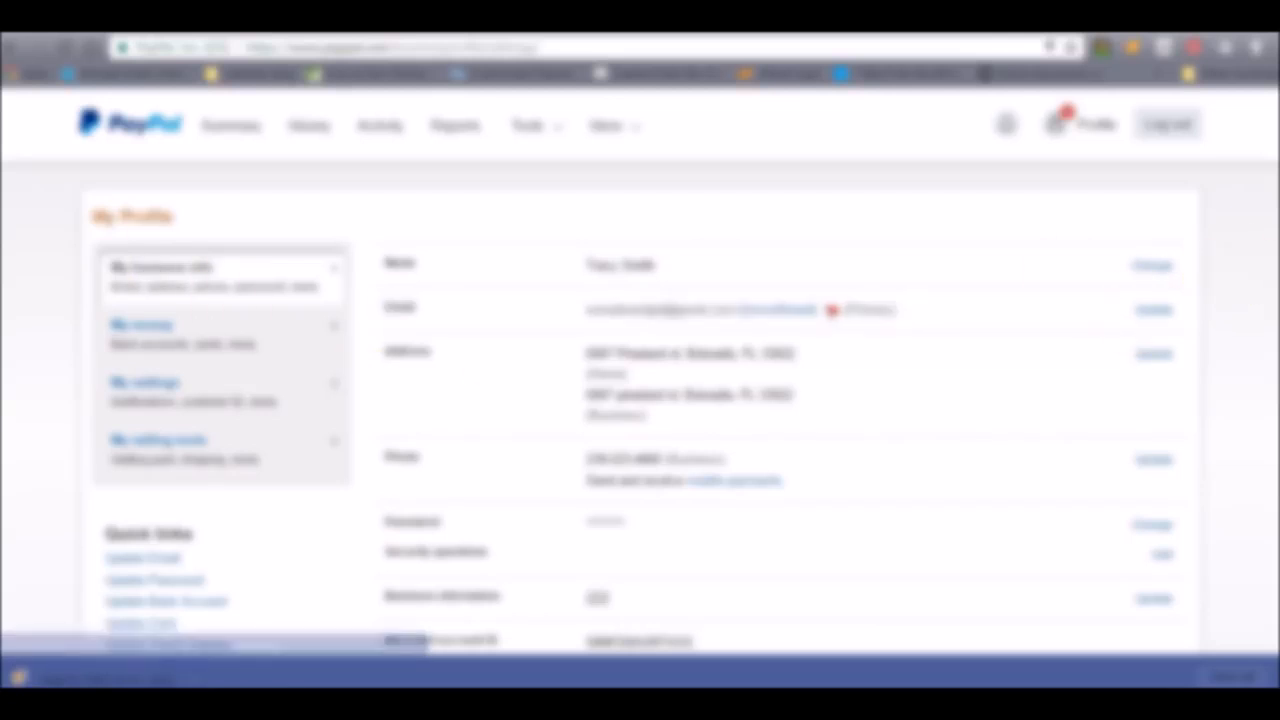
pyautogui.scroll(-1, 642, 412)
pyautogui.scroll(1, 1064, 262)
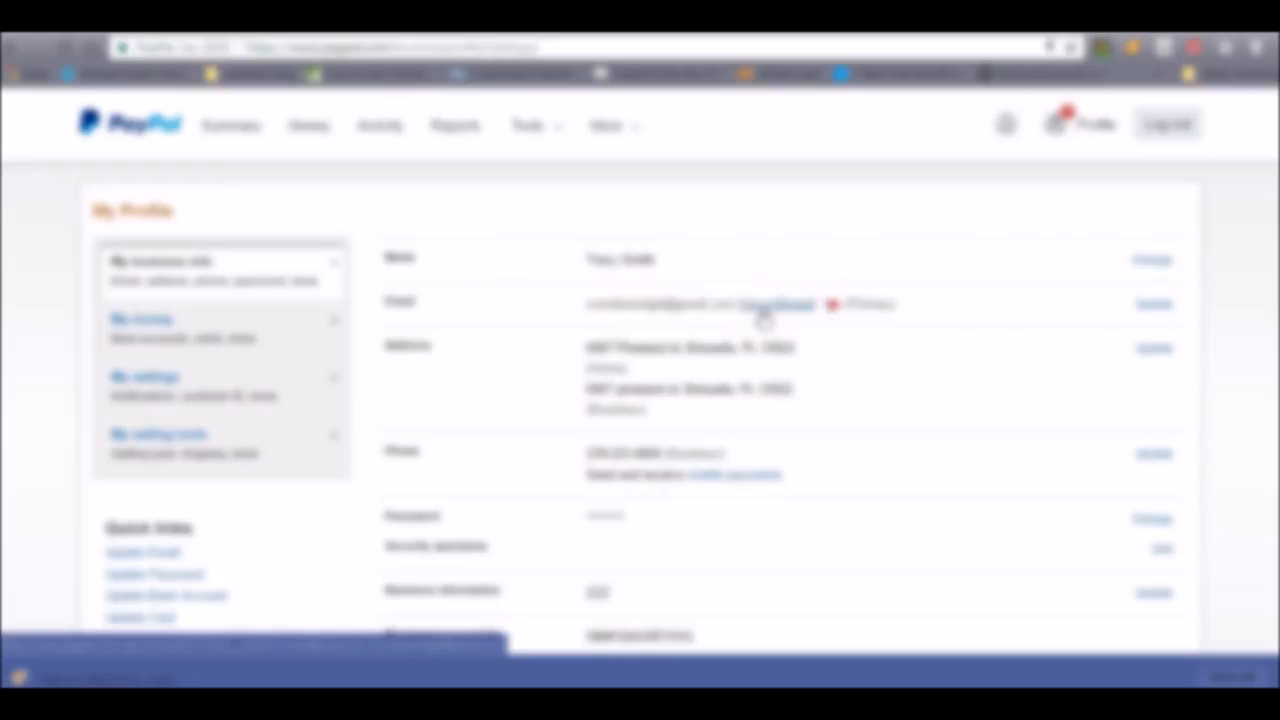
pyautogui.click(764, 314)
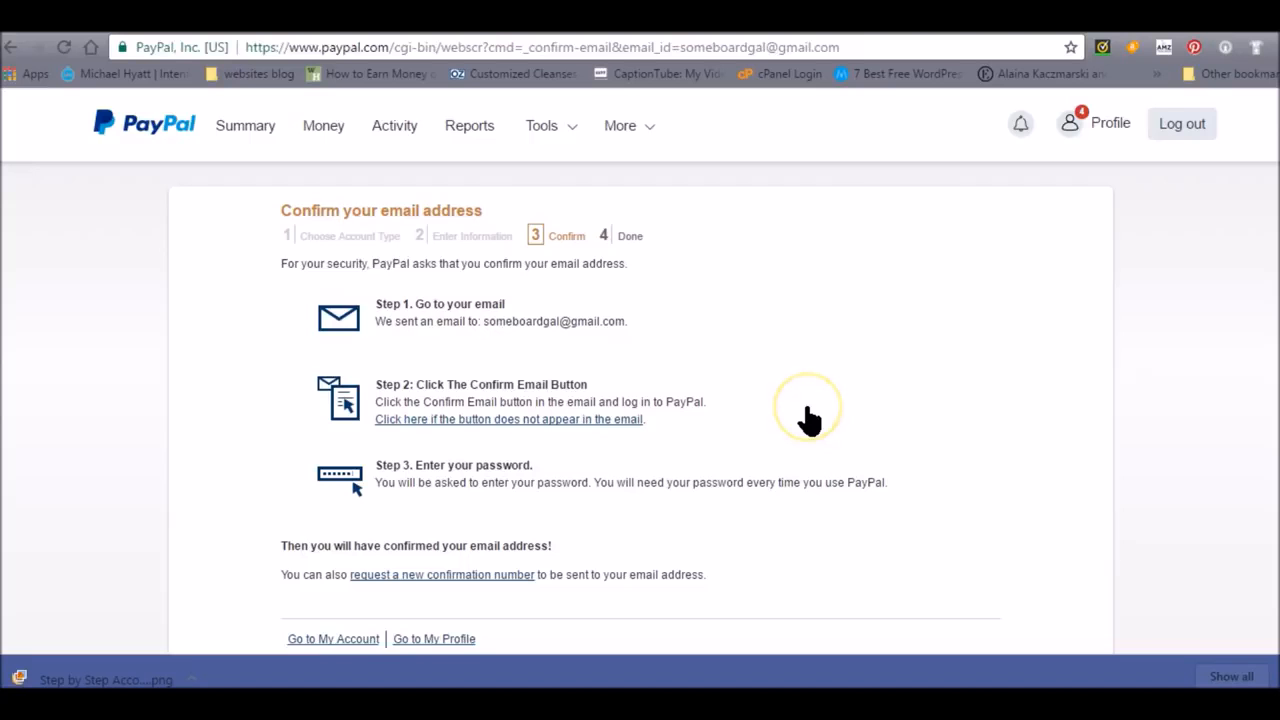
# - Return to the profile's money settings and open the options for adding a bank account and a card
pyautogui.click(10, 48)
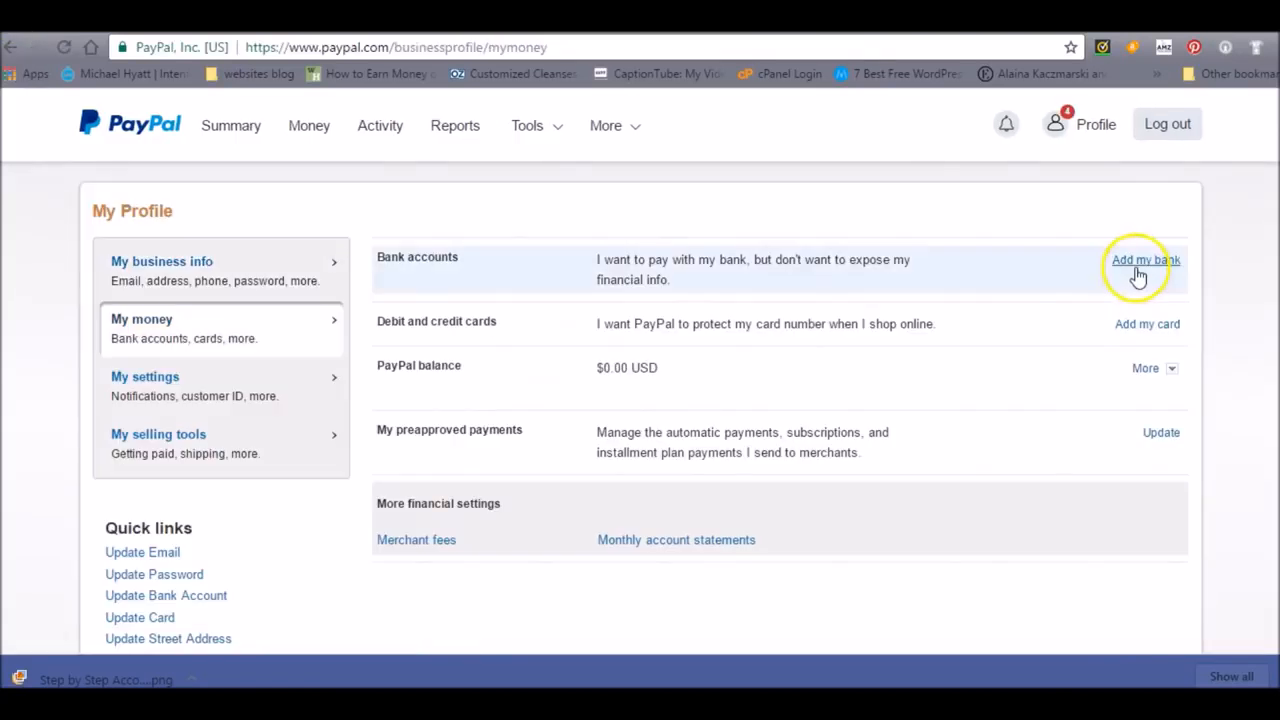
pyautogui.click(1138, 268)
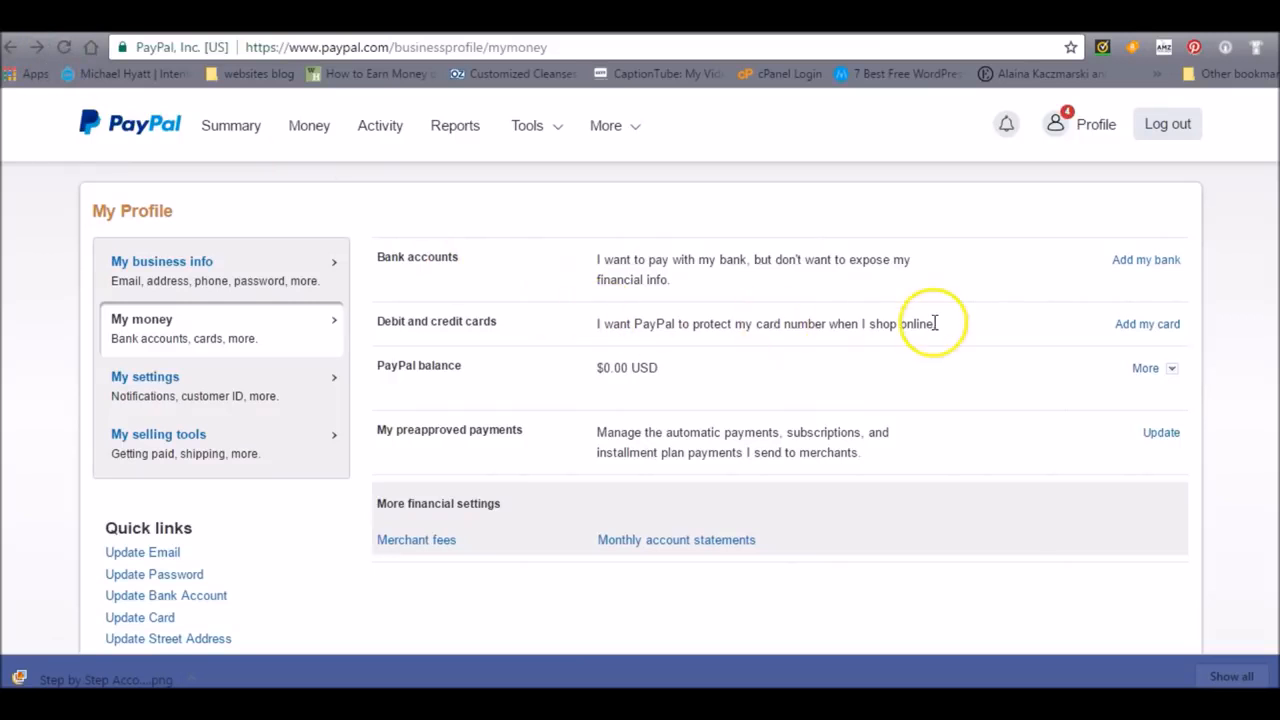
pyautogui.click(1137, 337)
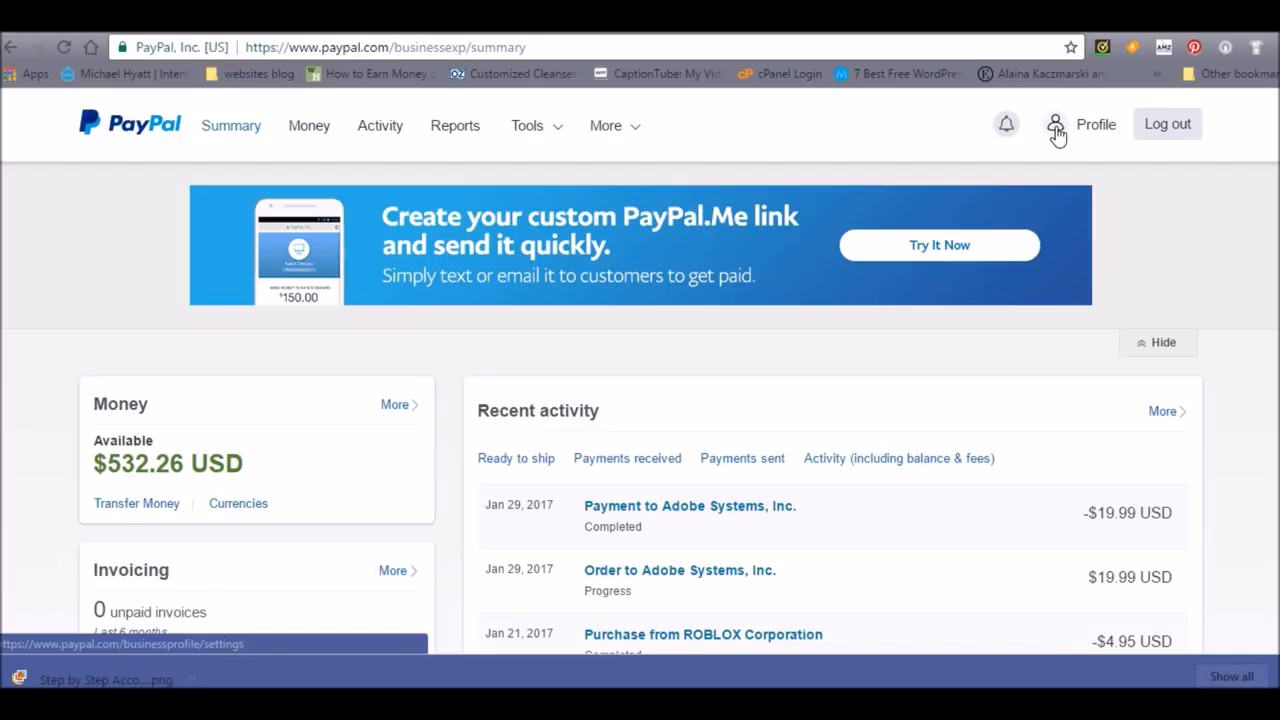
# - Start a money request from the Send Money tool and enter the payer's email address
pyautogui.moveTo(568, 140)
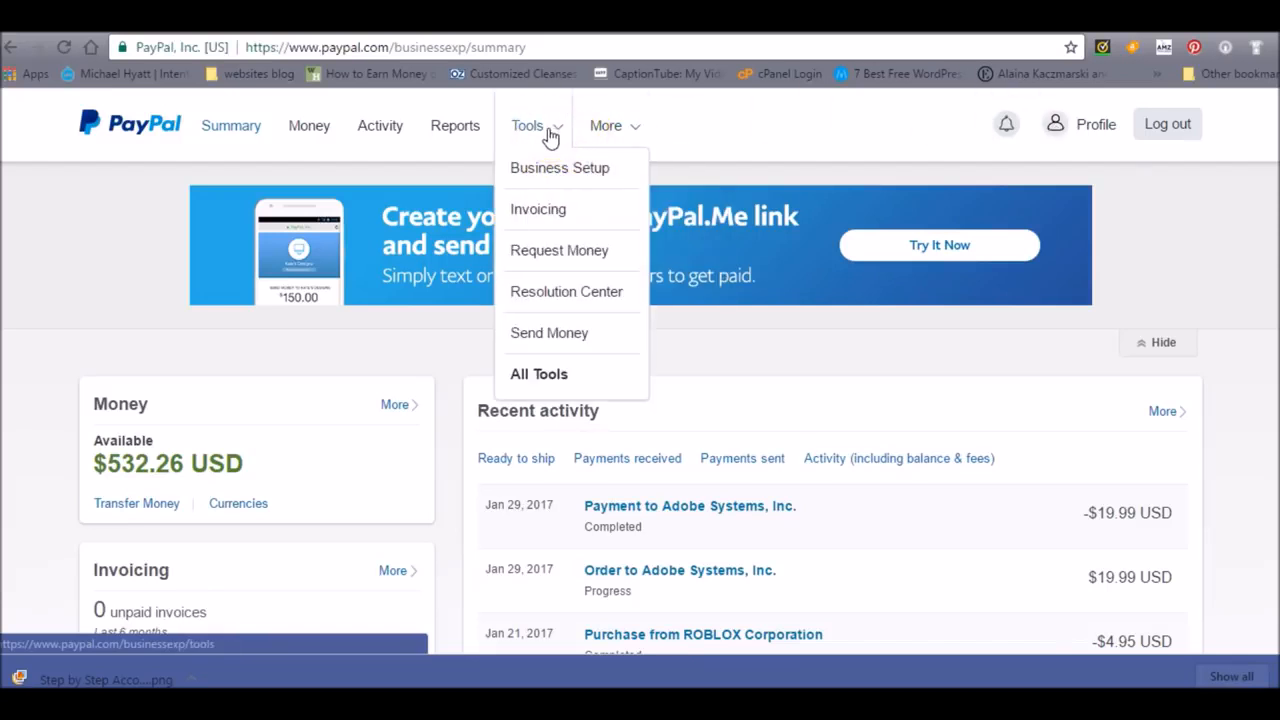
pyautogui.click(539, 337)
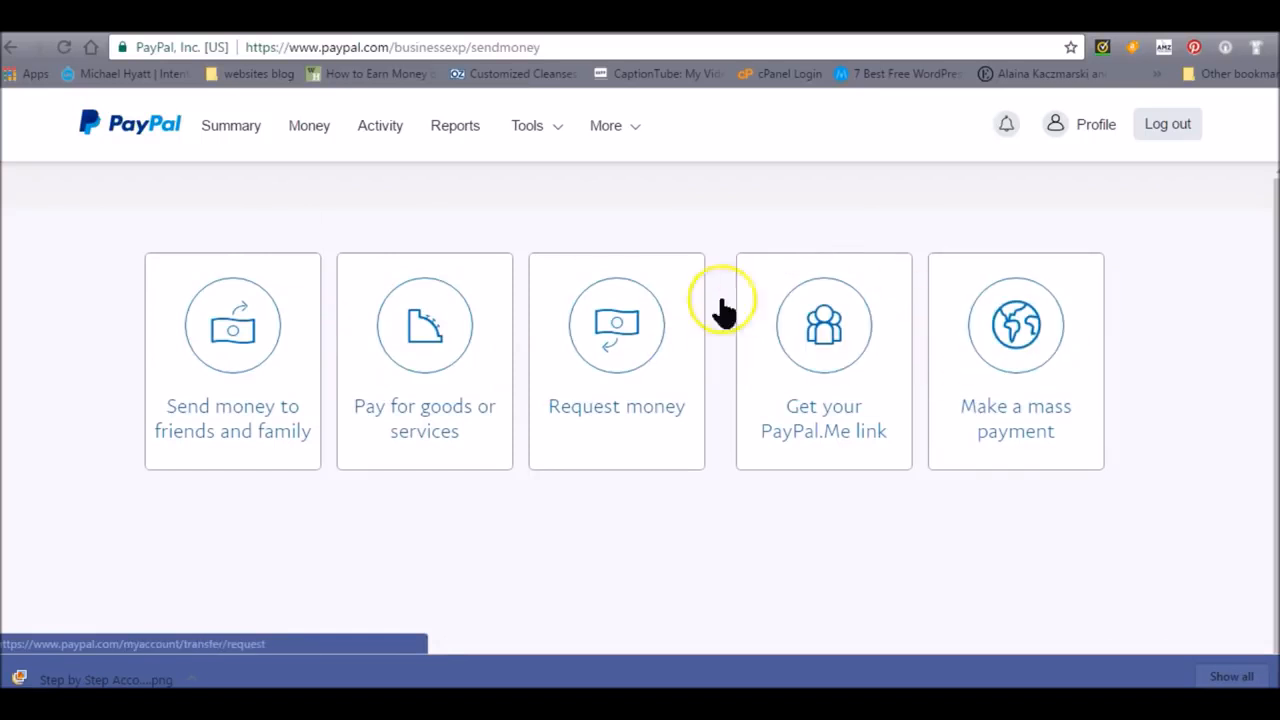
pyautogui.click(615, 344)
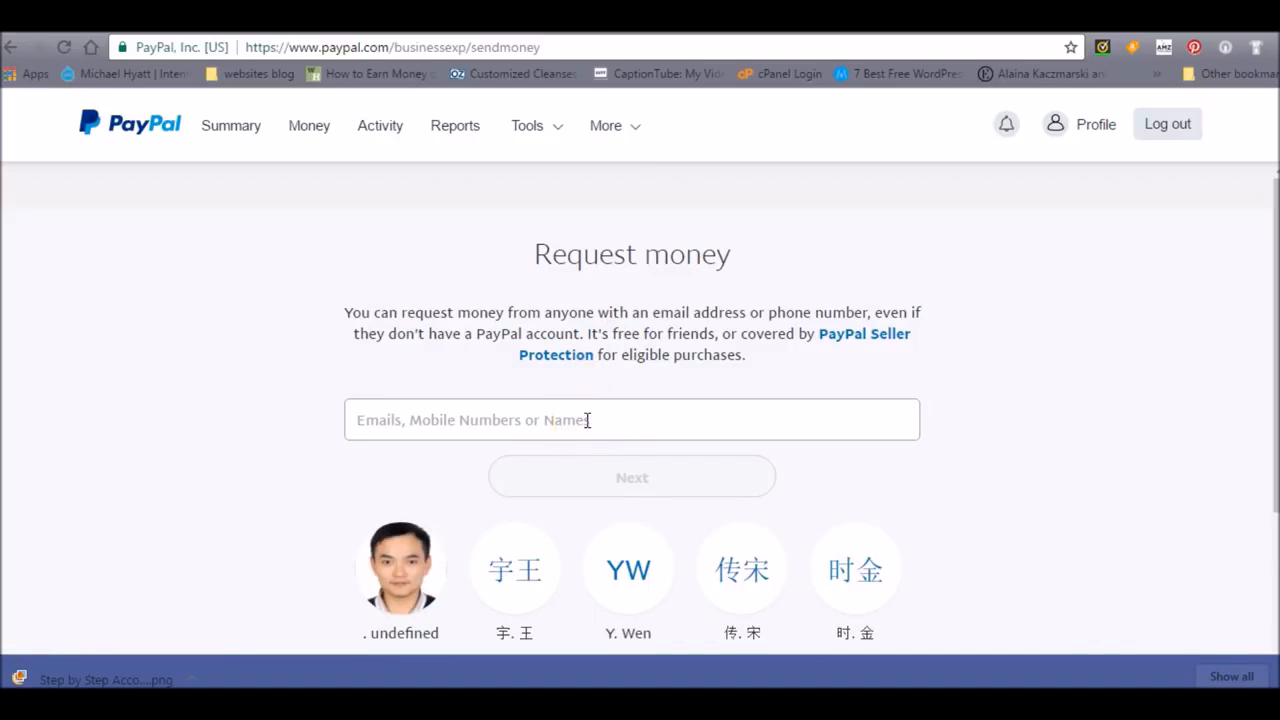
pyautogui.write('some')
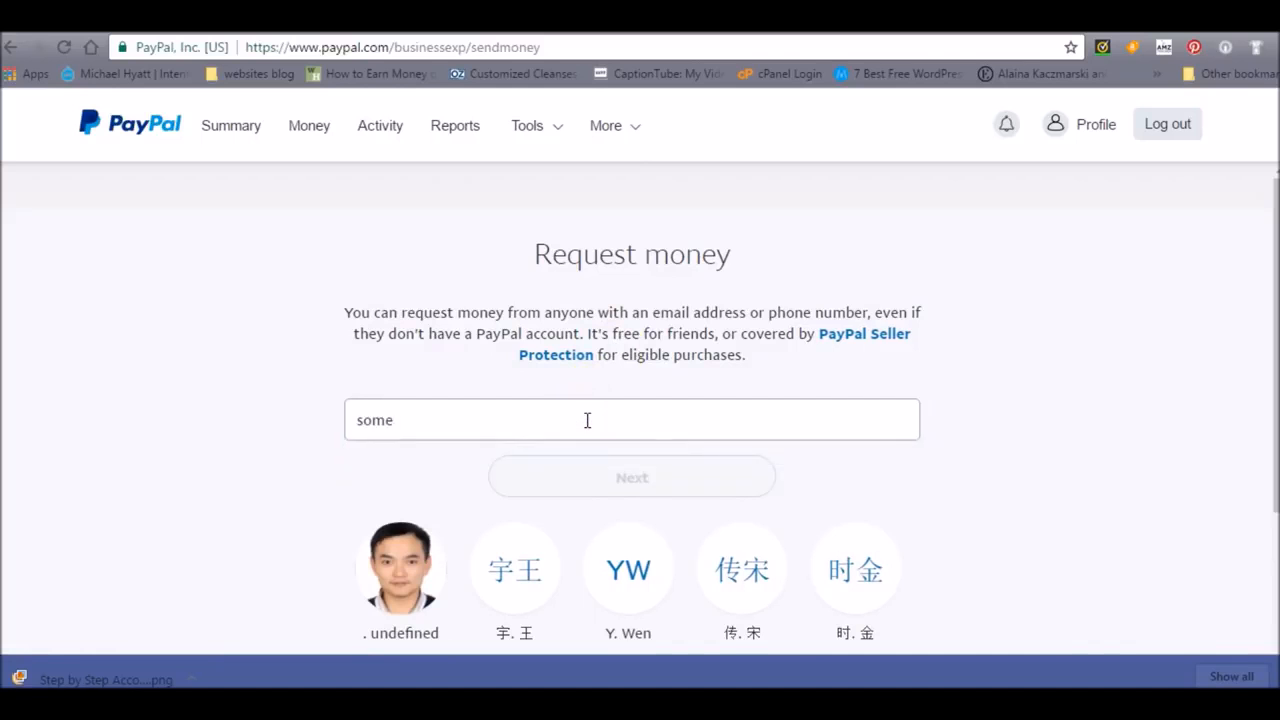
pyautogui.click(632, 474)
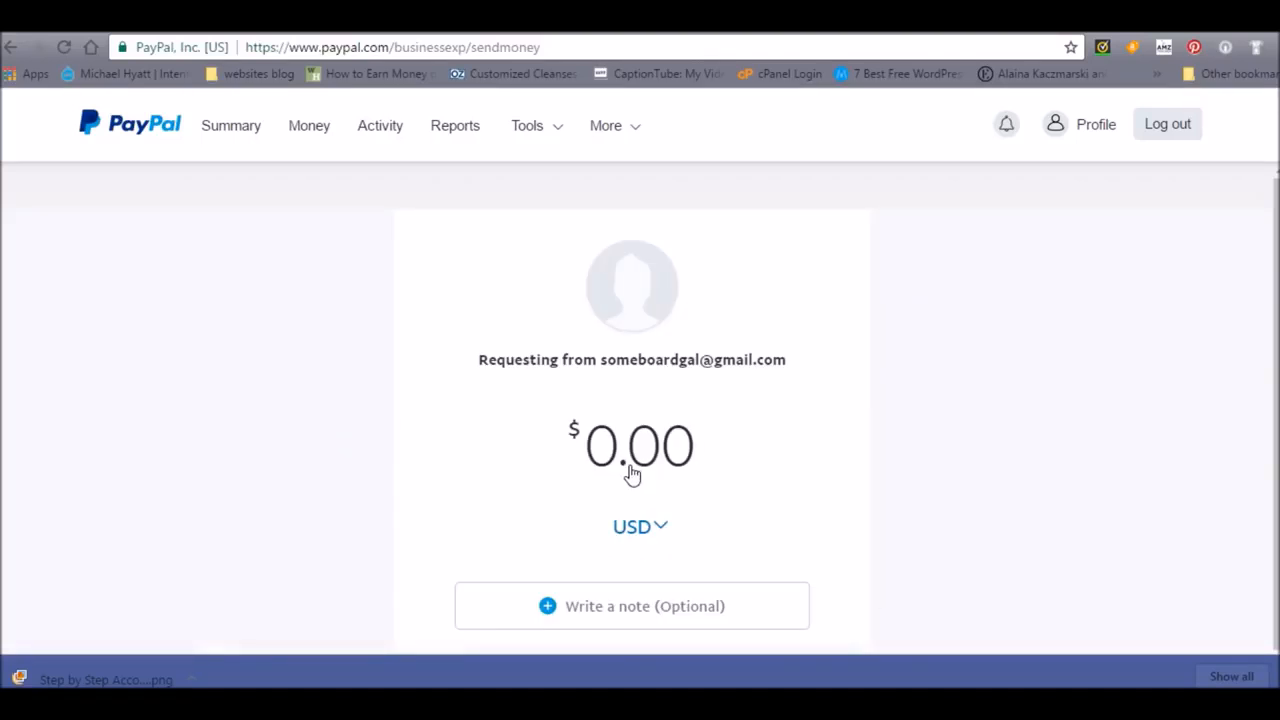
# - Set the requested amount to 300.00 and keep USD as the currency
pyautogui.write('150.')
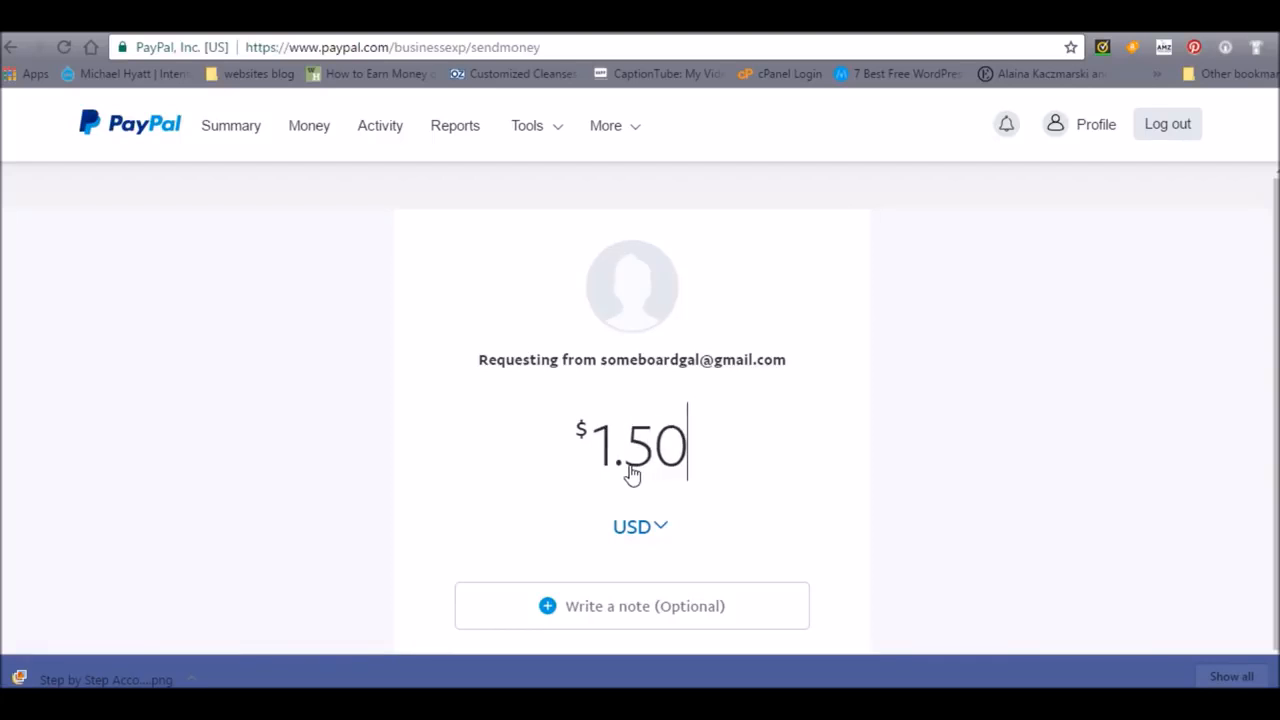
pyautogui.write('00')
pyautogui.click(636, 526)
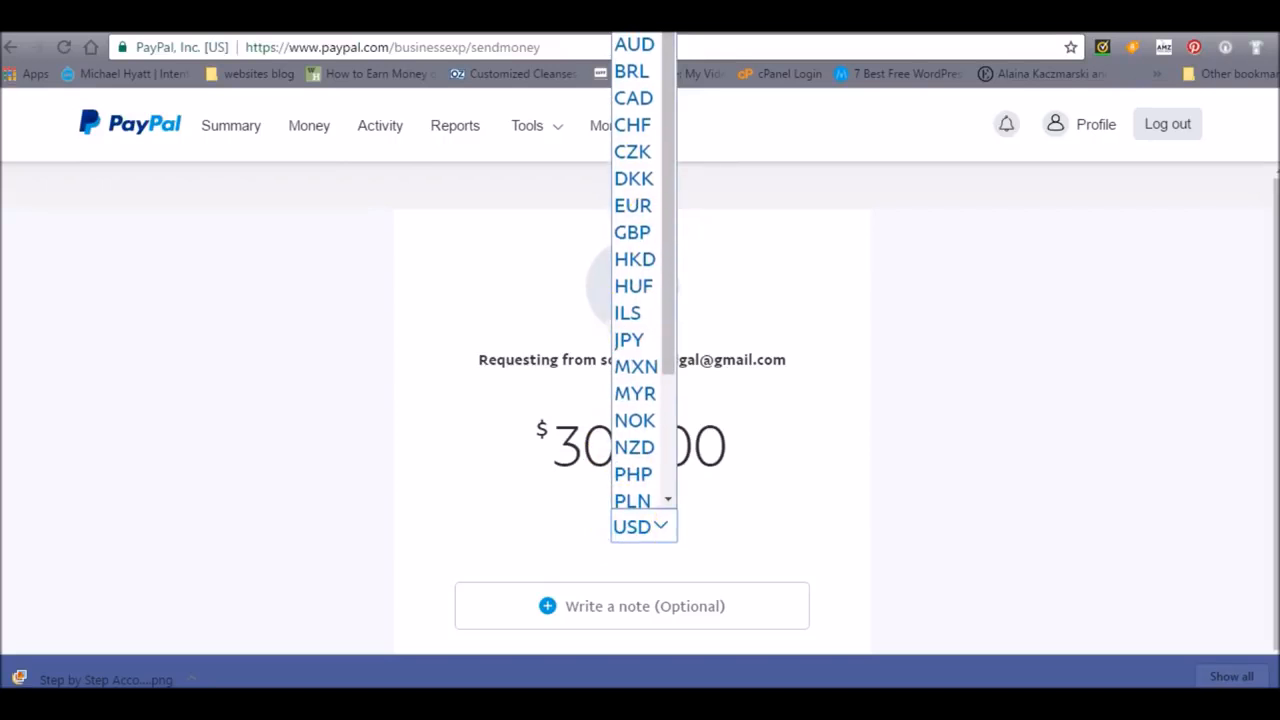
pyautogui.click(655, 18)
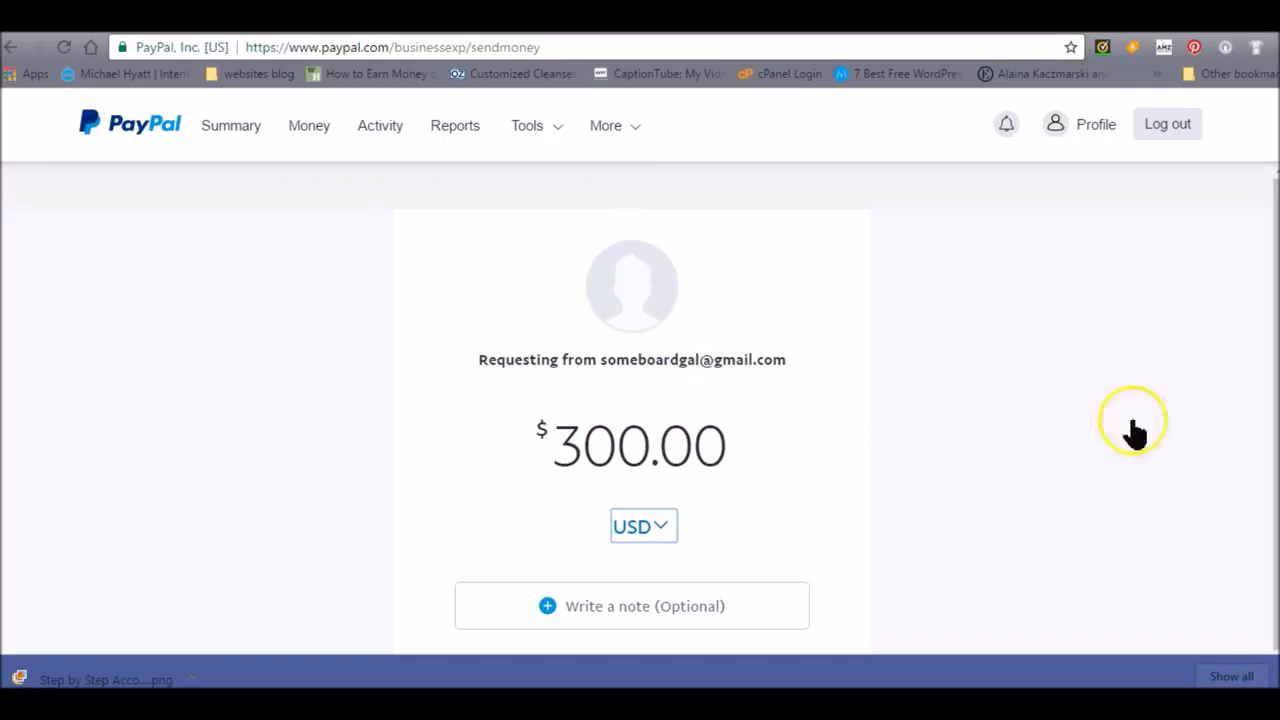
pyautogui.scroll(-2, 632, 410)
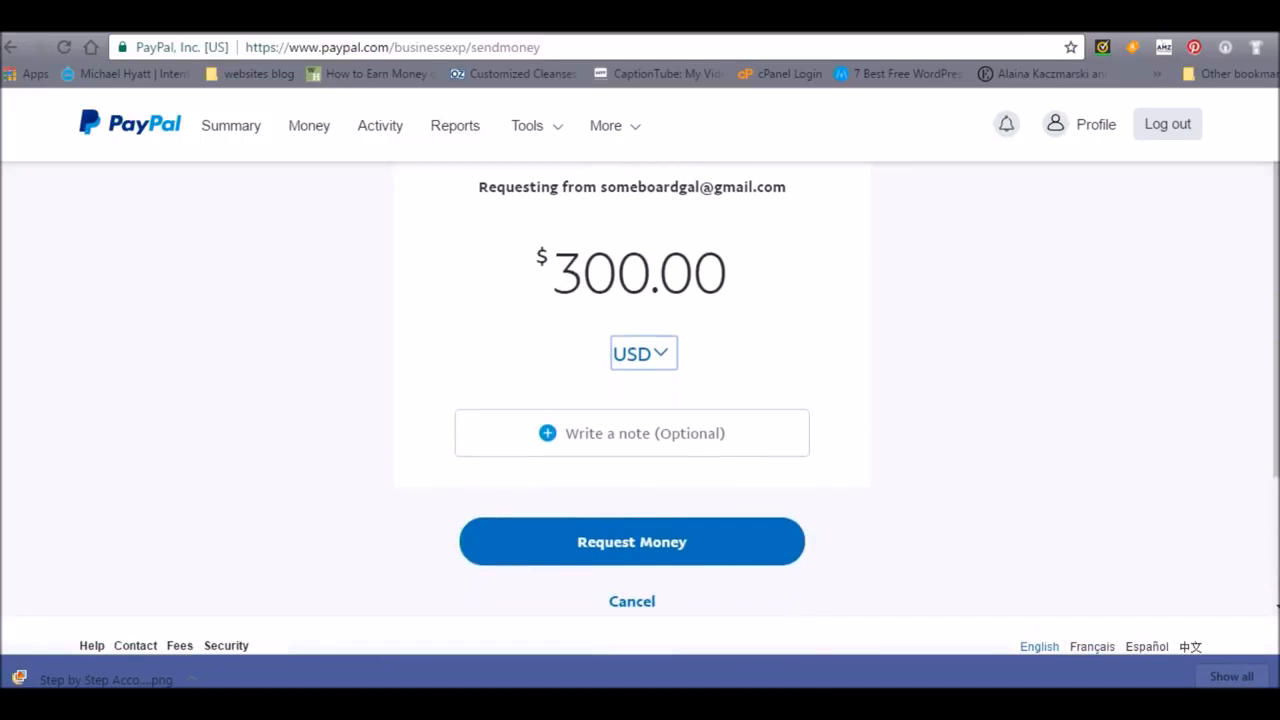
# - Open the optional note on the money request and submit the request
pyautogui.click(620, 452)
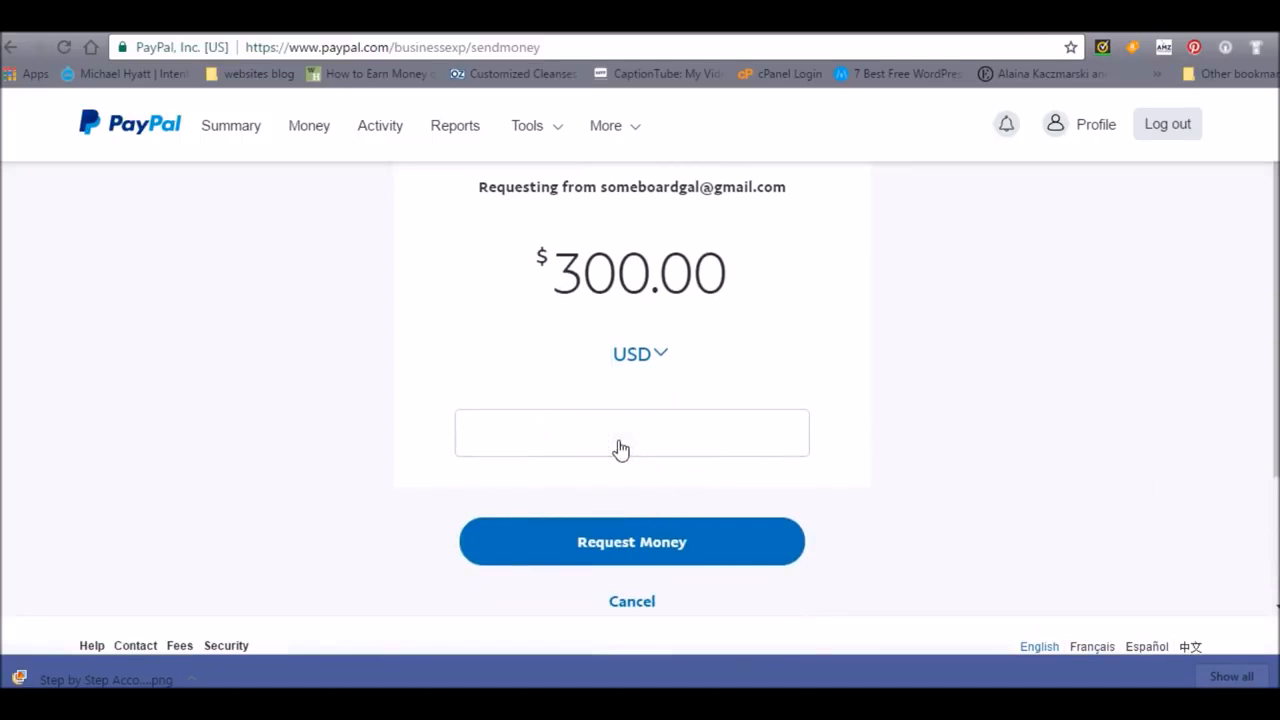
pyautogui.click(635, 562)
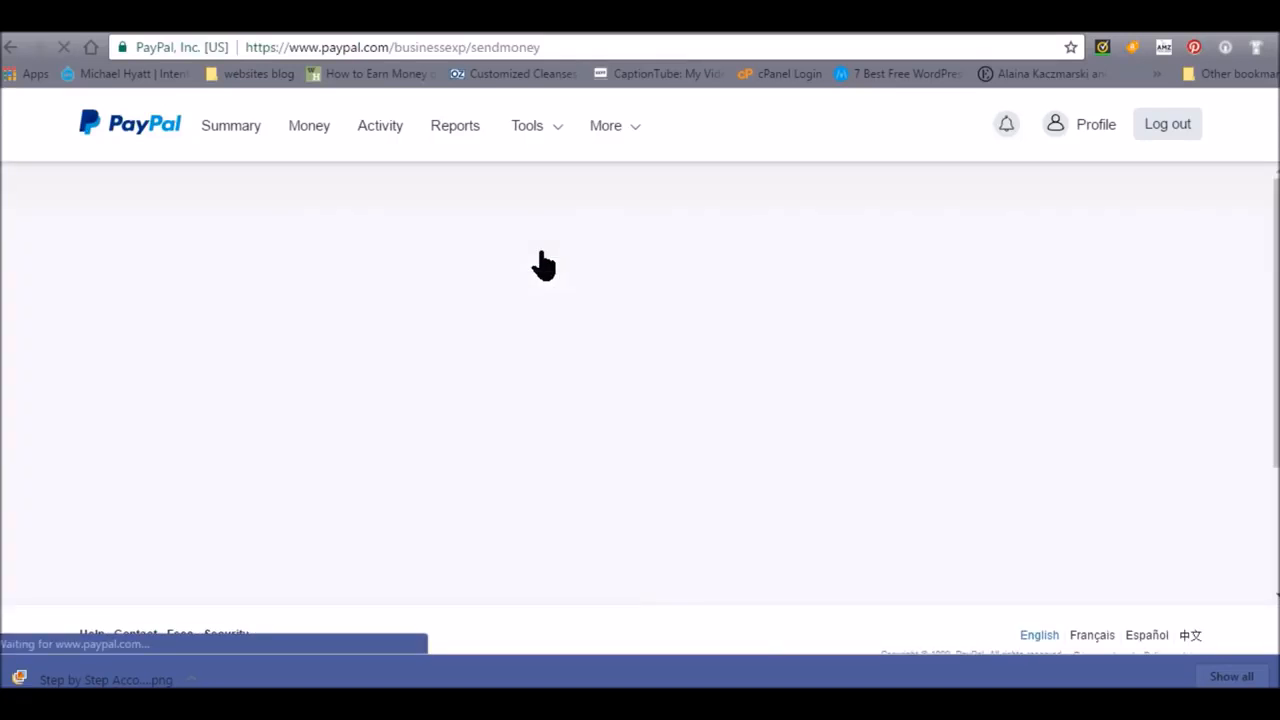
# - Open the Invoicing tool and start creating a new invoice
pyautogui.click(545, 136)
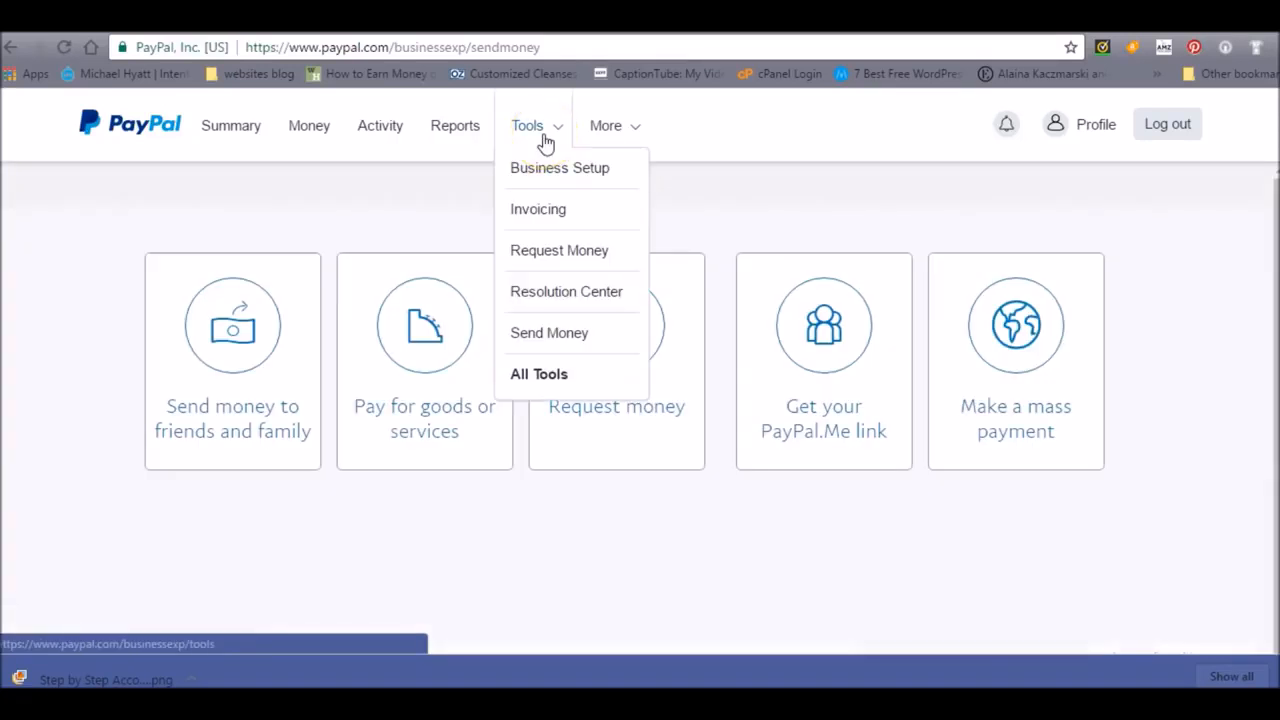
pyautogui.click(555, 213)
pyautogui.click(555, 213)
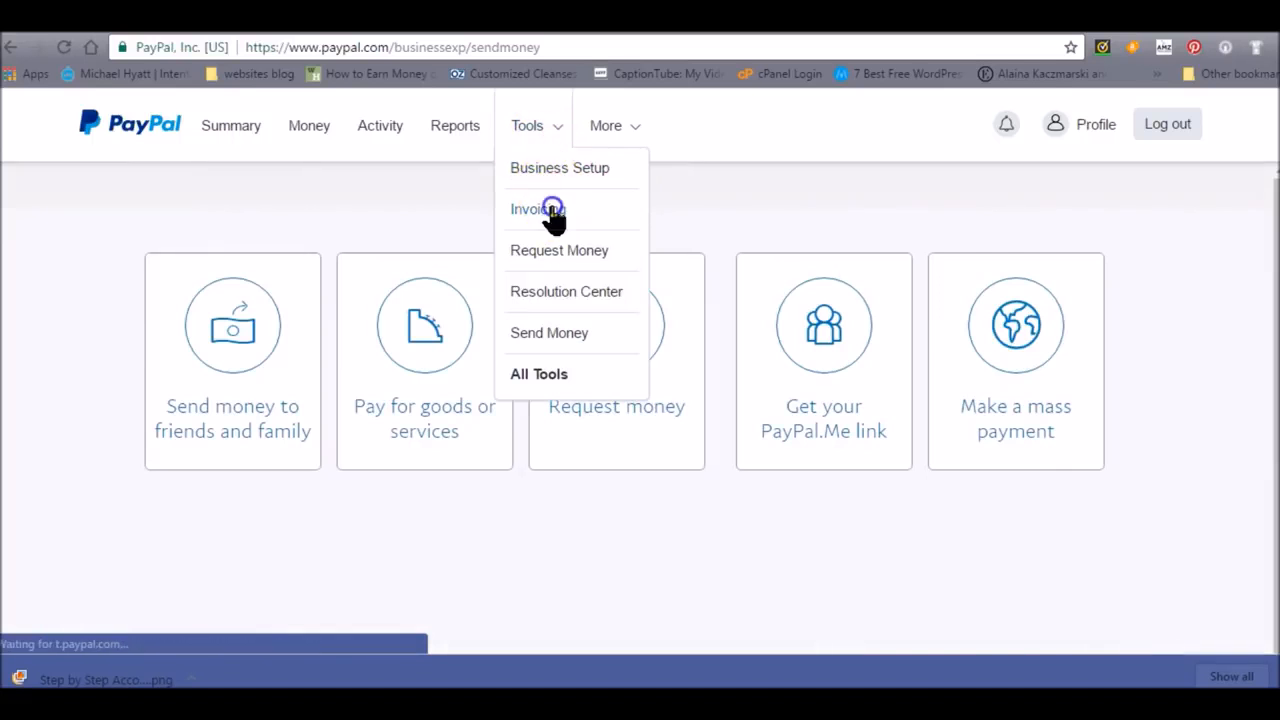
pyautogui.click(1020, 283)
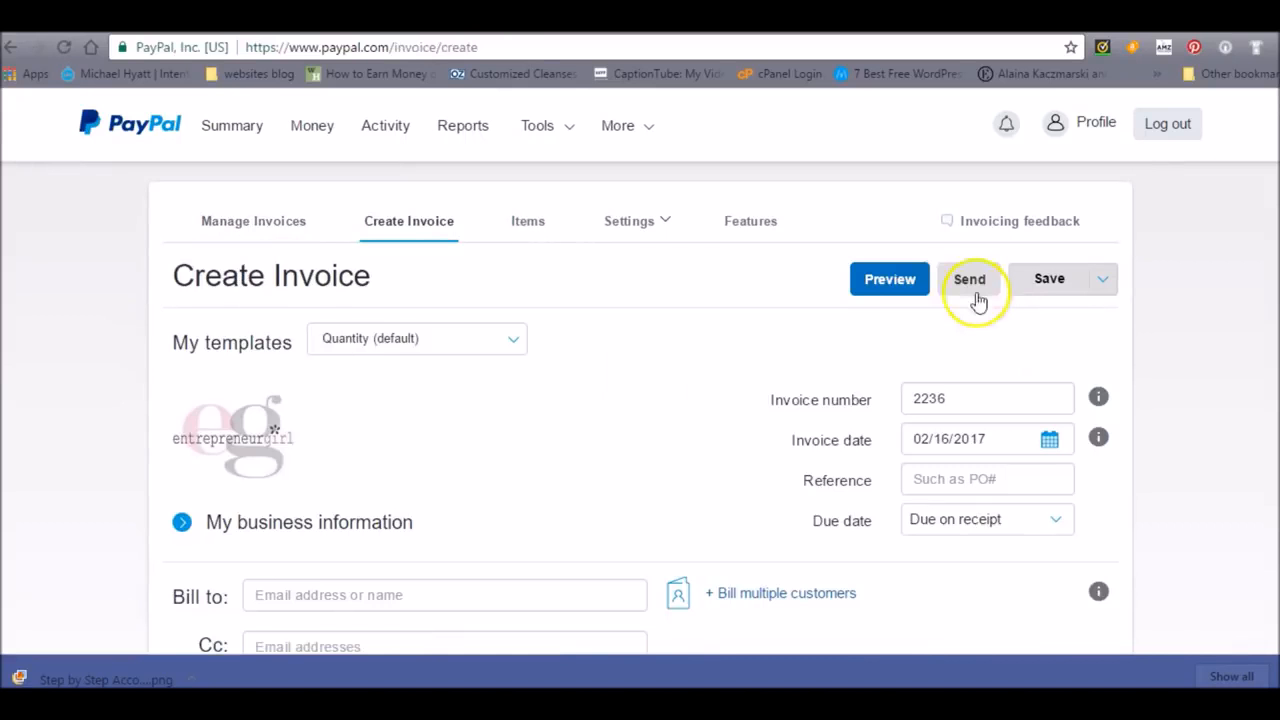
# - Bill the invoice to the customer by entering the customer's email address as the recipient
pyautogui.moveTo(245, 432)
pyautogui.scroll(-3, 397, 278)
pyautogui.click(374, 339)
pyautogui.write('some')
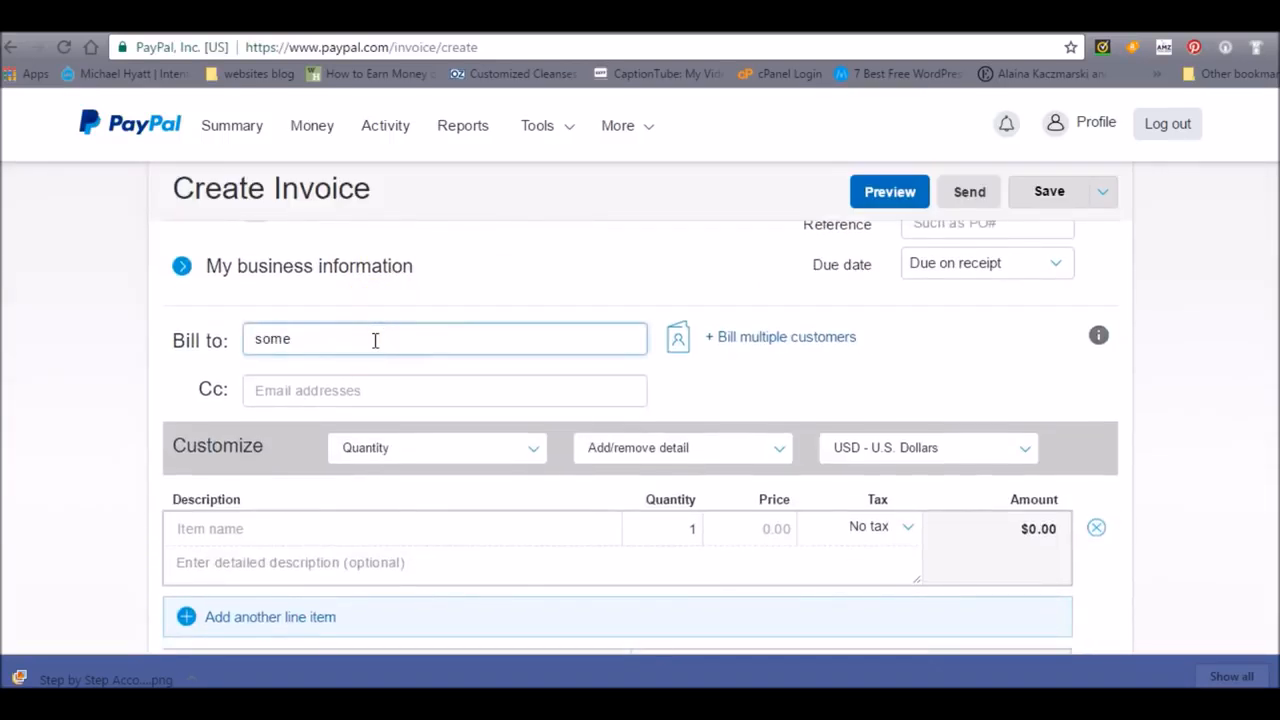
# - Fill in the first line item as "Coaching services for one month" with quantity 1 and a price of 300.00
pyautogui.click(394, 545)
pyautogui.write('Coaching services for one month')
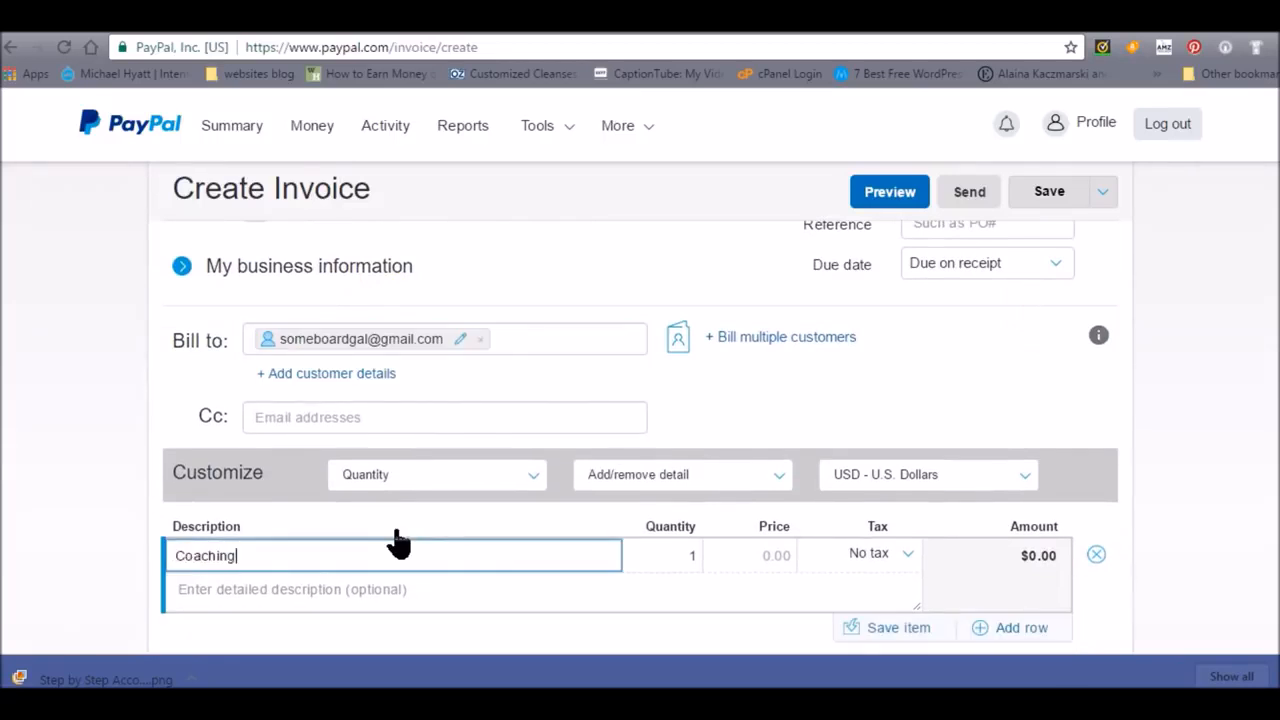
pyautogui.click(420, 545)
pyautogui.press('Tab')
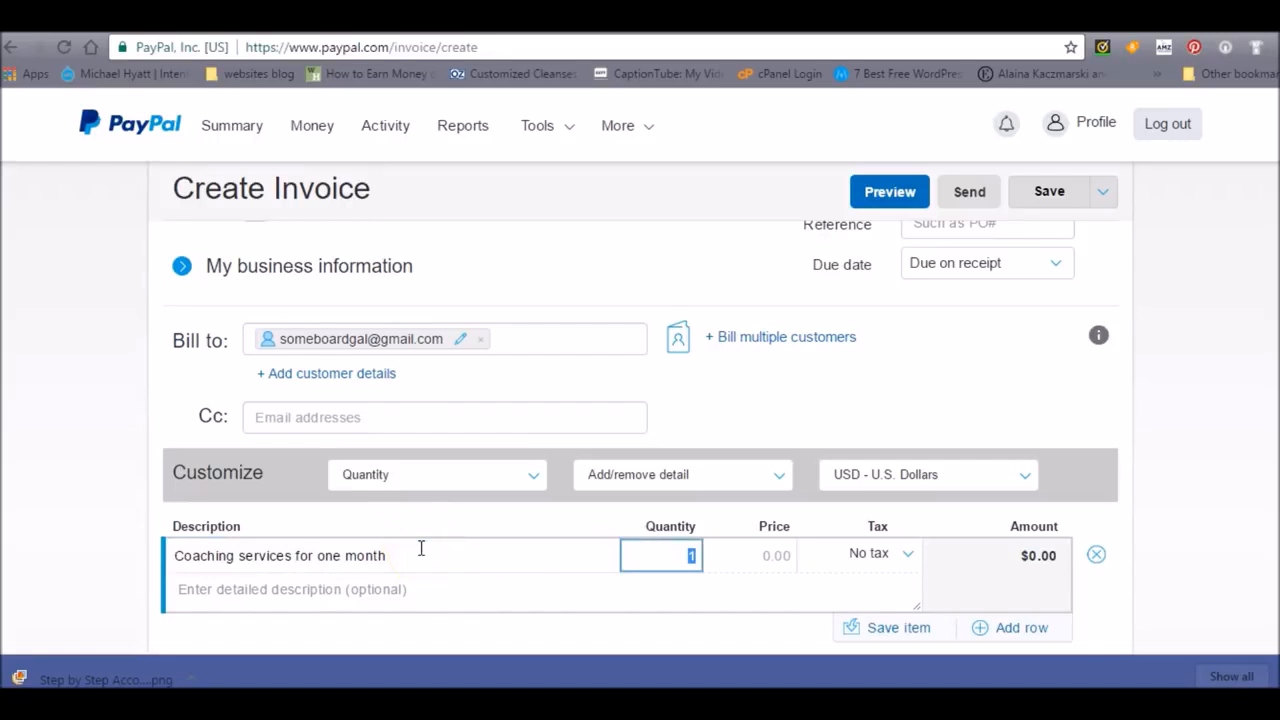
pyautogui.press('Tab')
pyautogui.write('300.00')
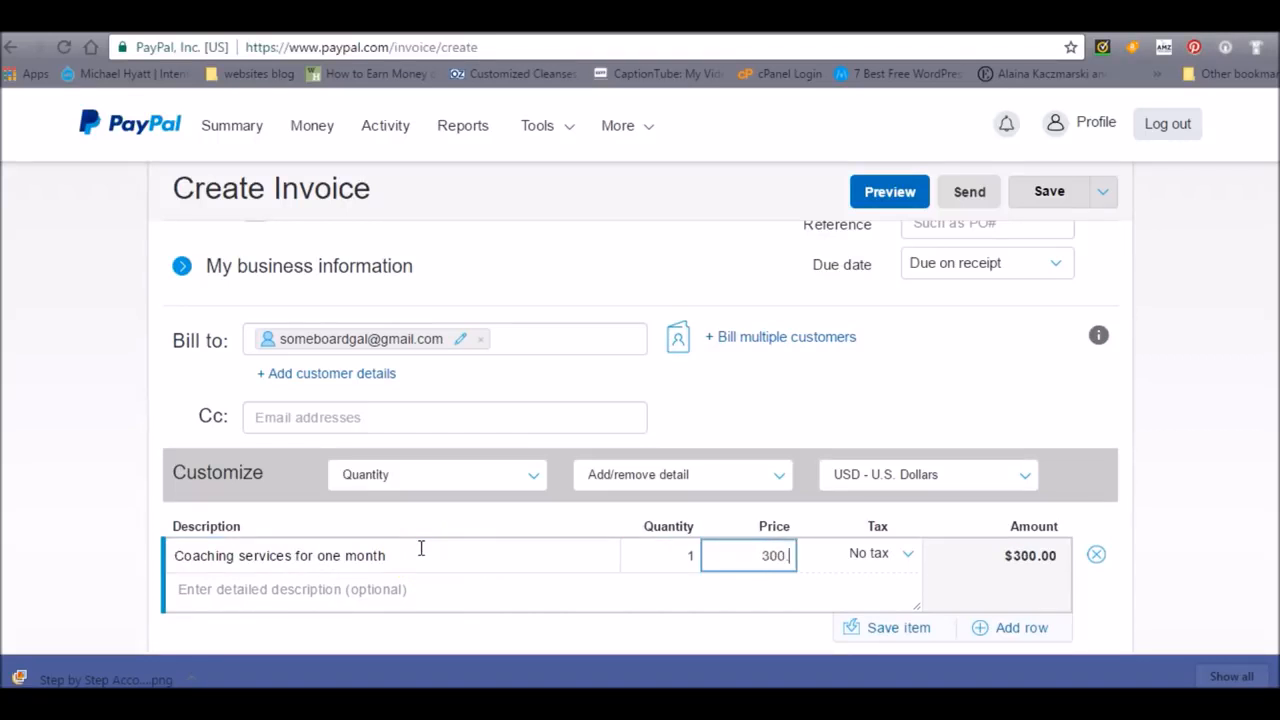
pyautogui.press('Tab')
pyautogui.press('Tab')
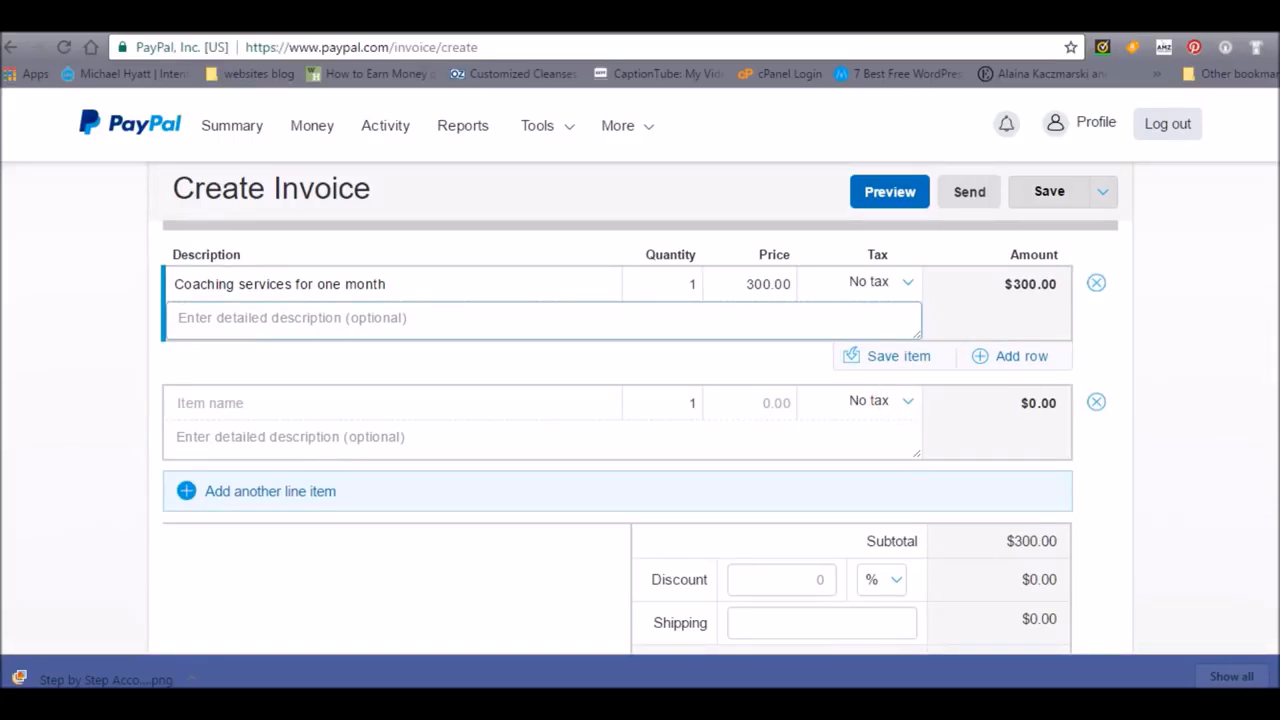
# - Add the note to the recipient "Thank you! I look forward to working with you."
pyautogui.scroll(-3, 752, 370)
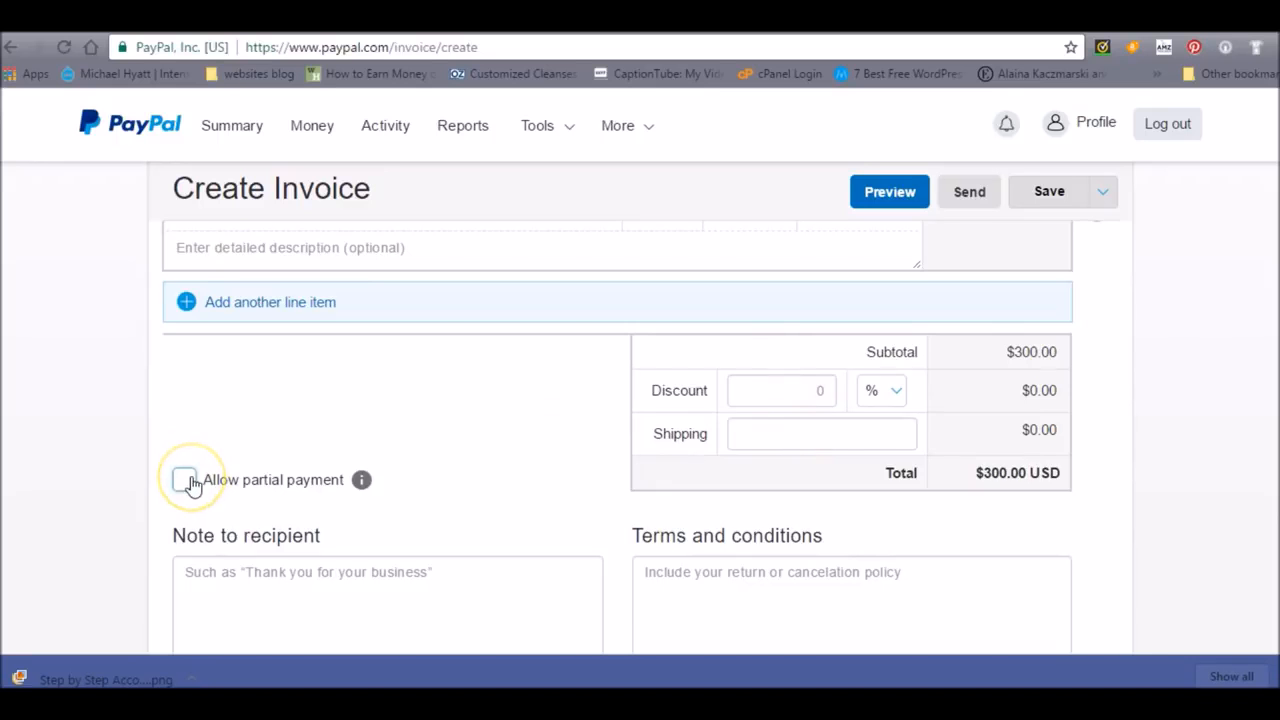
pyautogui.click(237, 586)
pyautogui.scroll(-3, 237, 586)
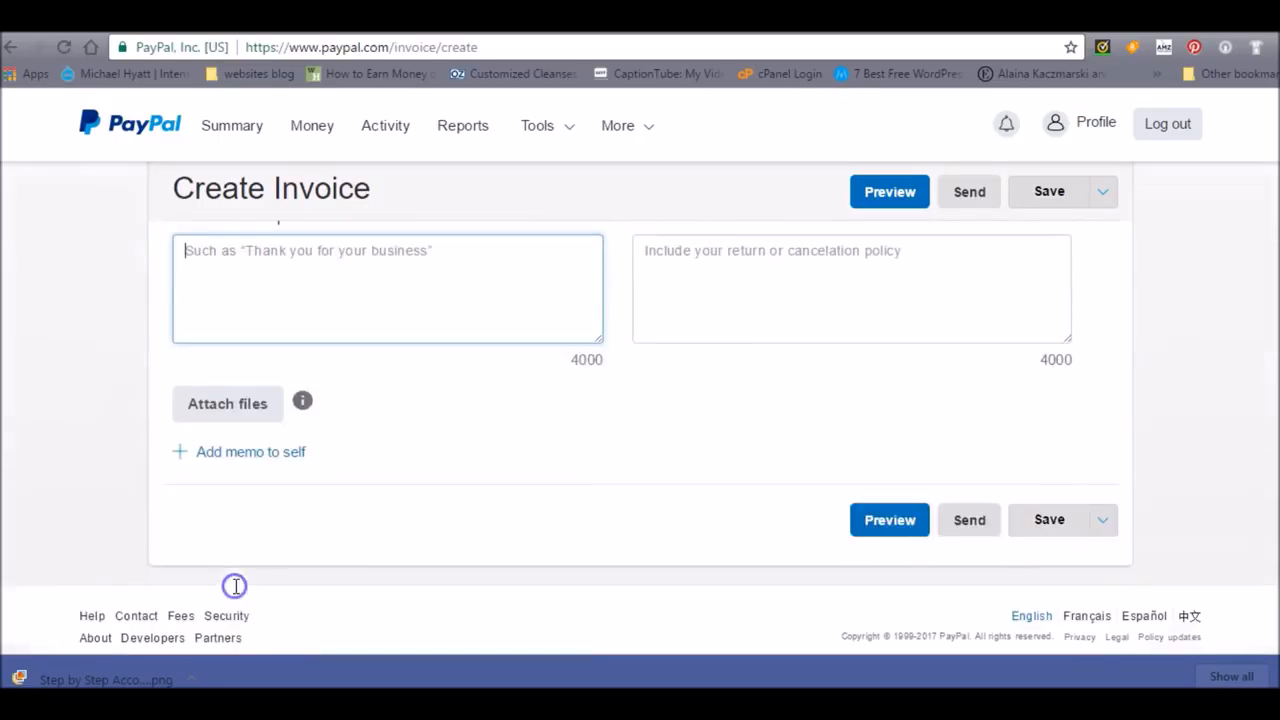
pyautogui.write('Thank you')
pyautogui.press('BackSpace')
pyautogui.write('! I look forward to working with you.')
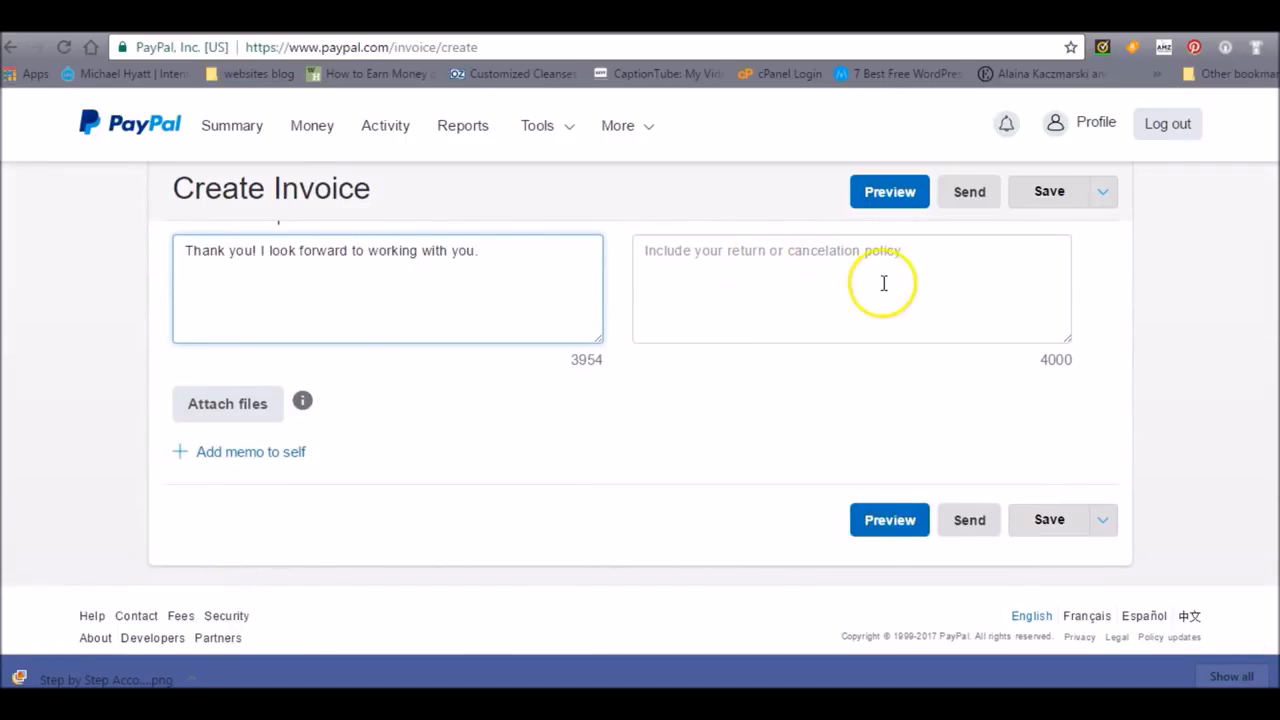
# - Preview the invoice and check its business details, recipient, line item and totals
pyautogui.click(888, 522)
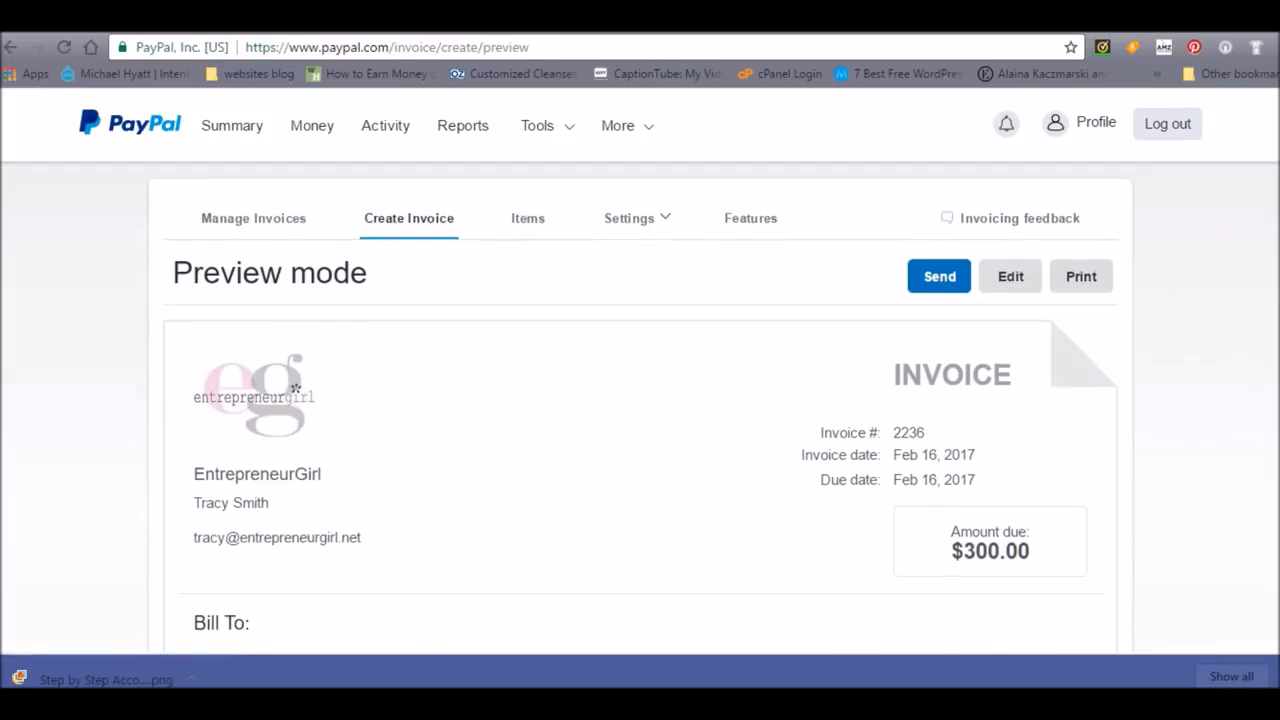
pyautogui.scroll(-1, 640, 410)
pyautogui.scroll(-1, 640, 410)
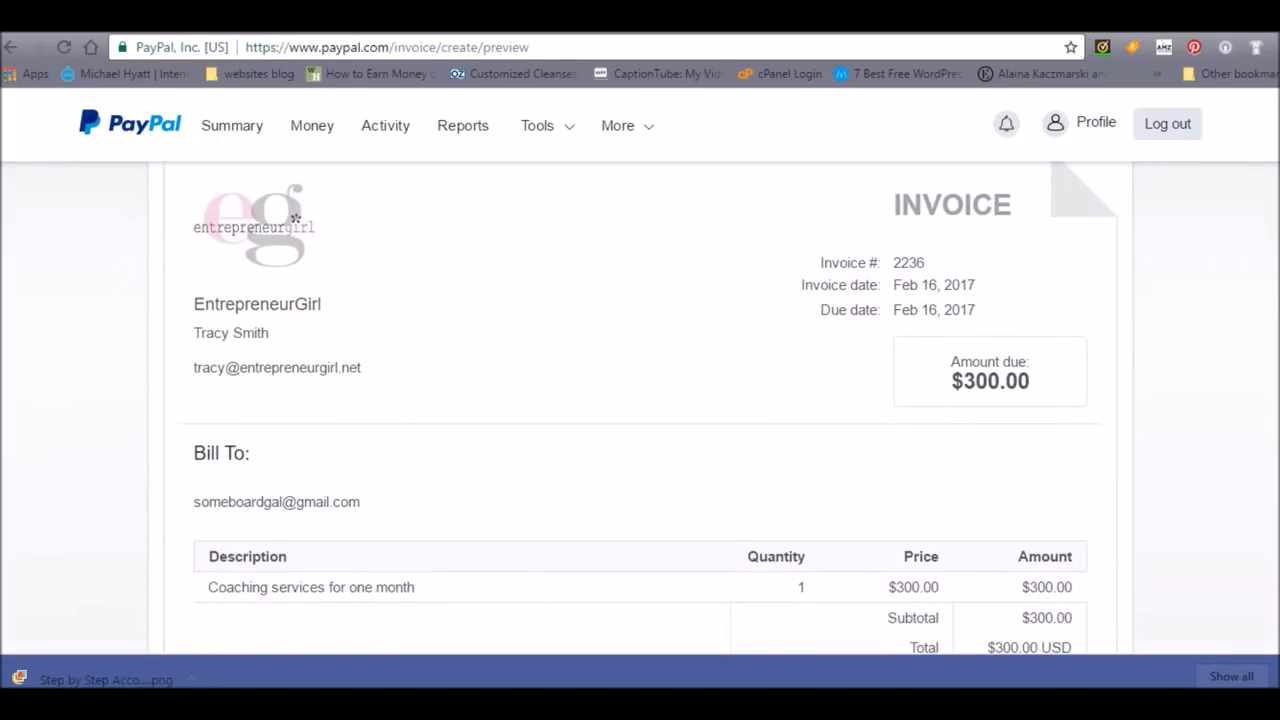
pyautogui.scroll(-3, 640, 410)
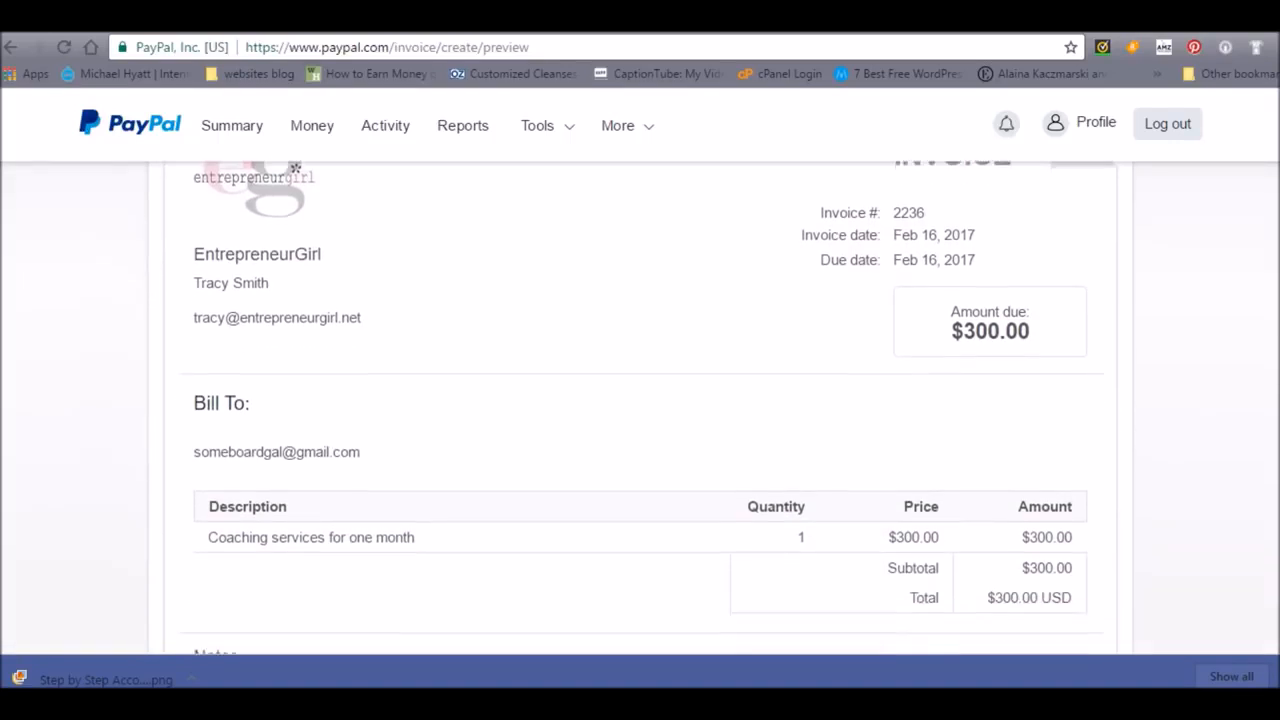
pyautogui.scroll(5, 295, 391)
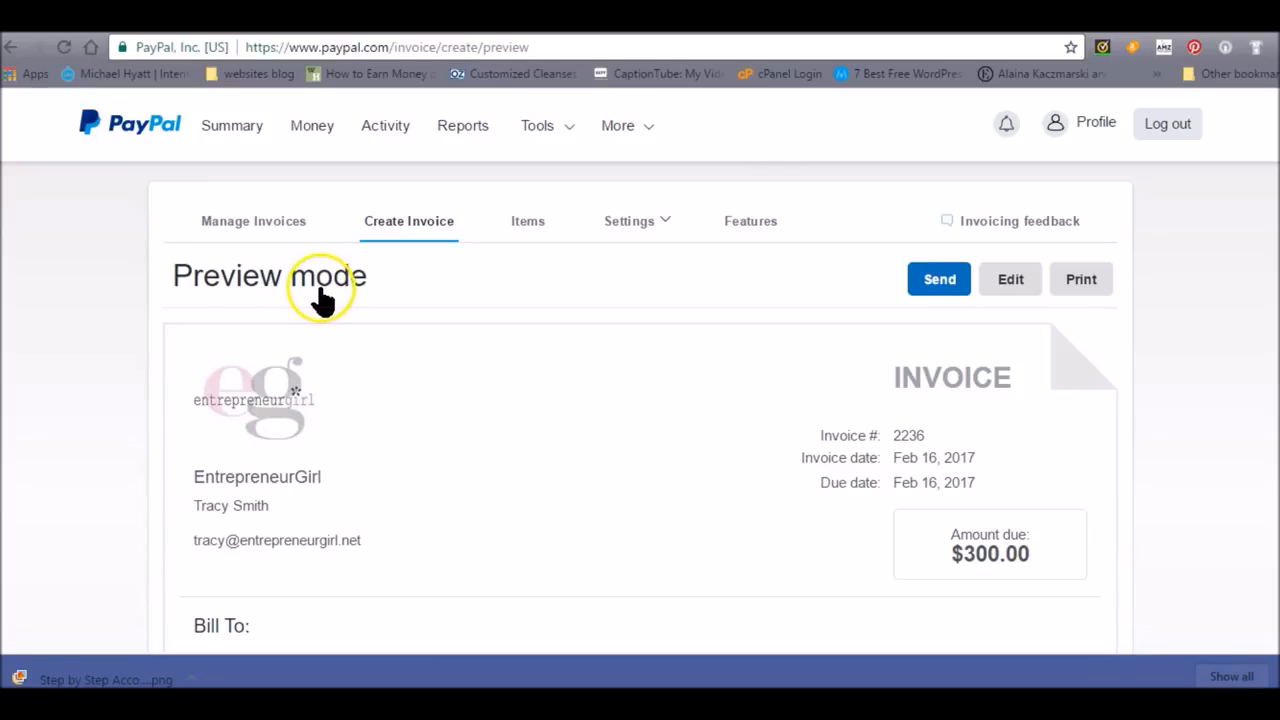
# - Start a friends and family payment with Send Money, entering the recipient's email address and an amount of 150.00 USD
pyautogui.moveTo(553, 140)
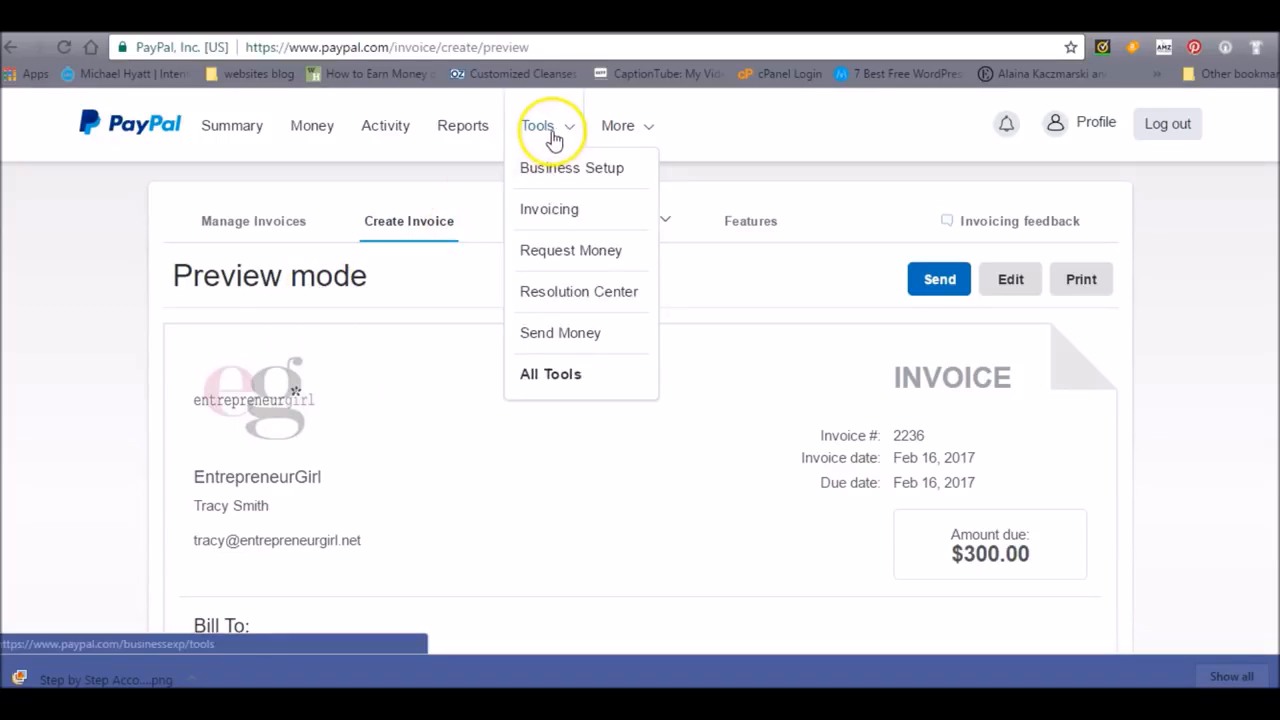
pyautogui.click(557, 336)
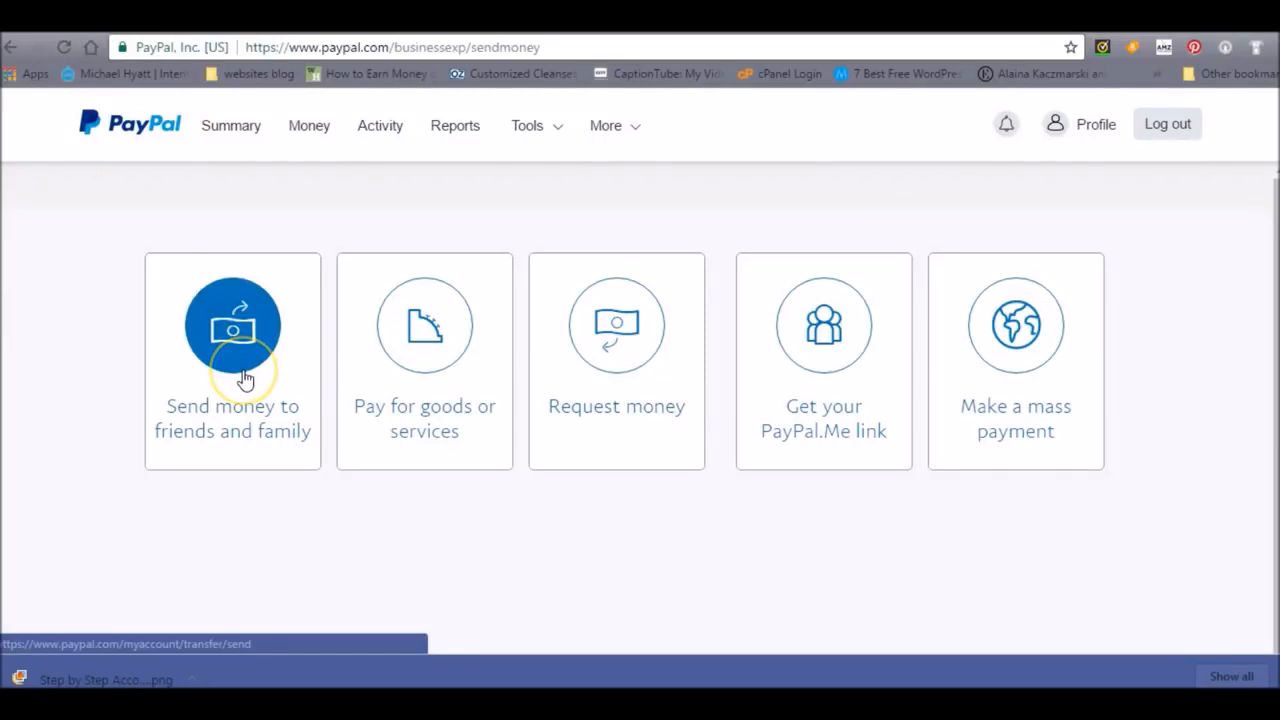
pyautogui.click(244, 379)
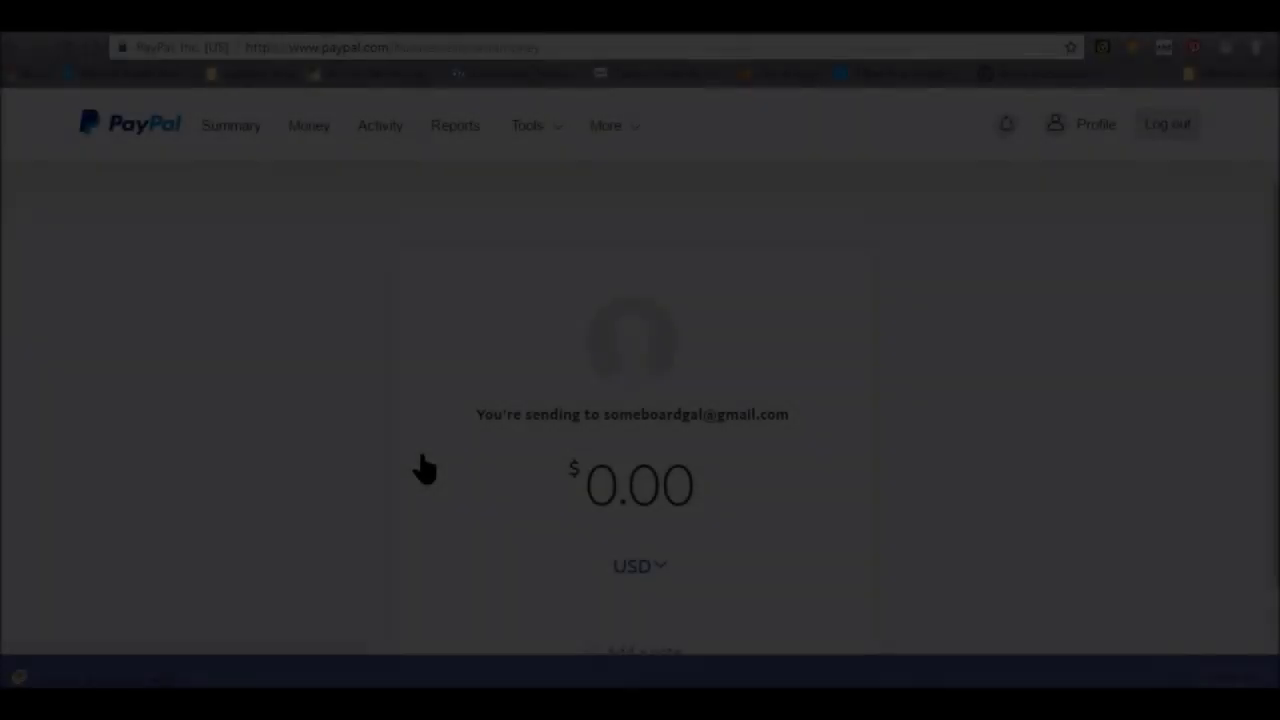
pyautogui.write('150.00')
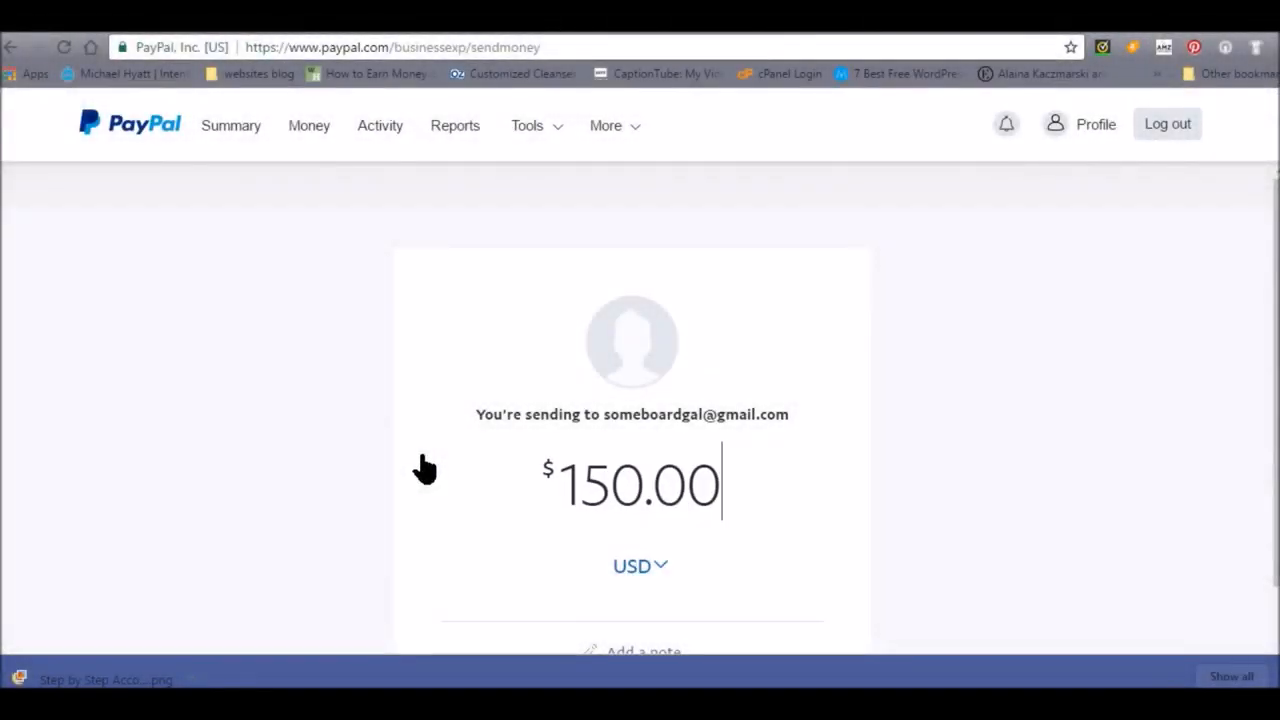
# - Add the placeholder note "kljlkjkjk" to the friends and family payment
pyautogui.scroll(-1, 423, 466)
pyautogui.scroll(-3, 640, 400)
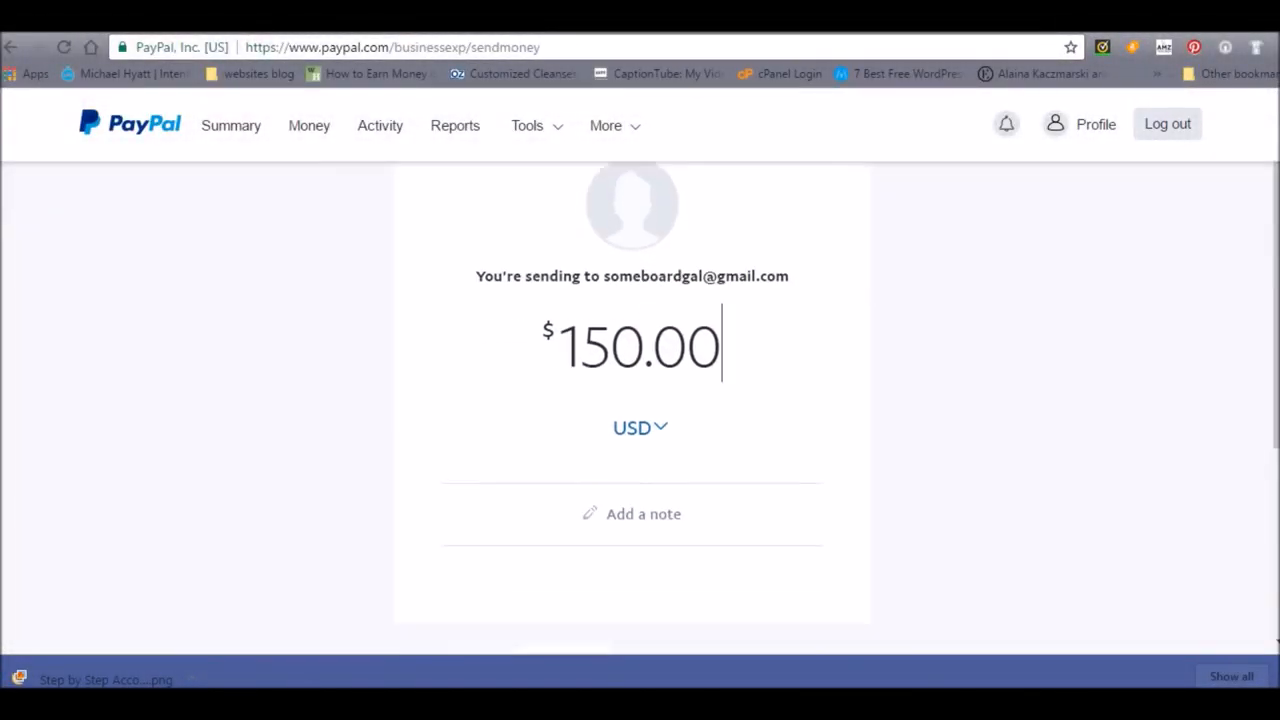
pyautogui.click(648, 438)
pyautogui.write('kljlkjkjk')
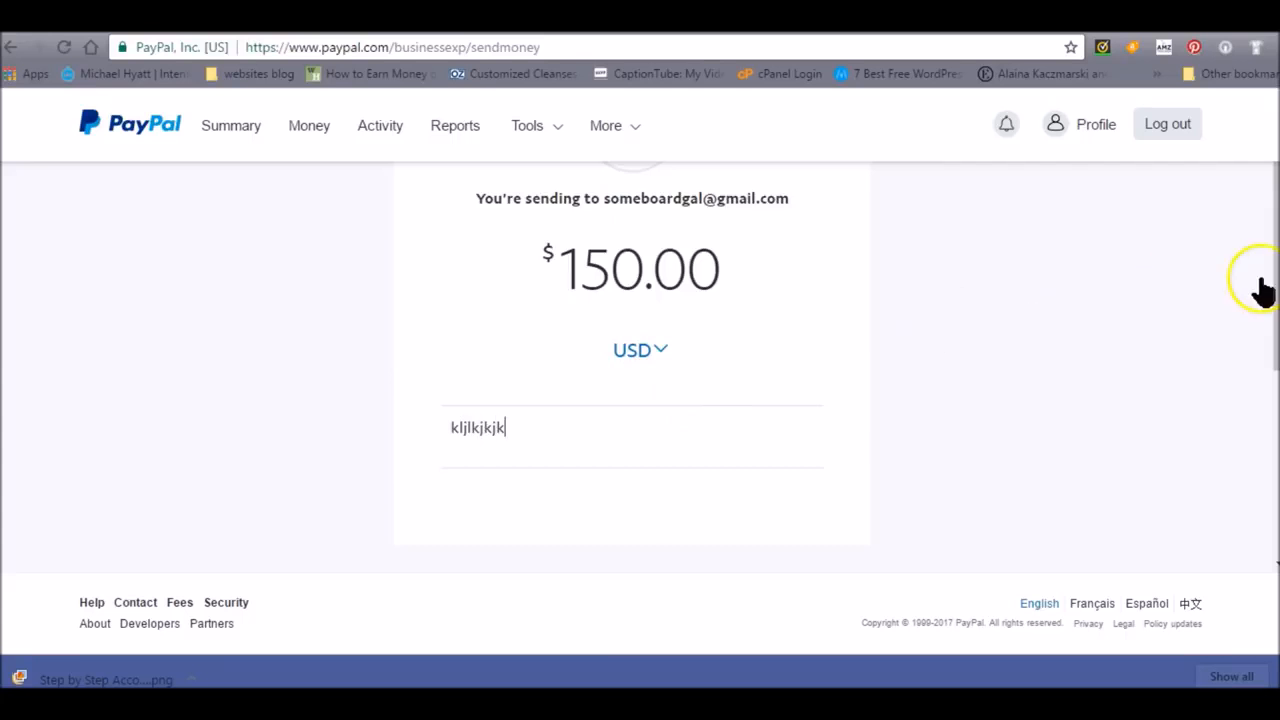
pyautogui.moveTo(1276, 284); pyautogui.dragTo(1246, 91)
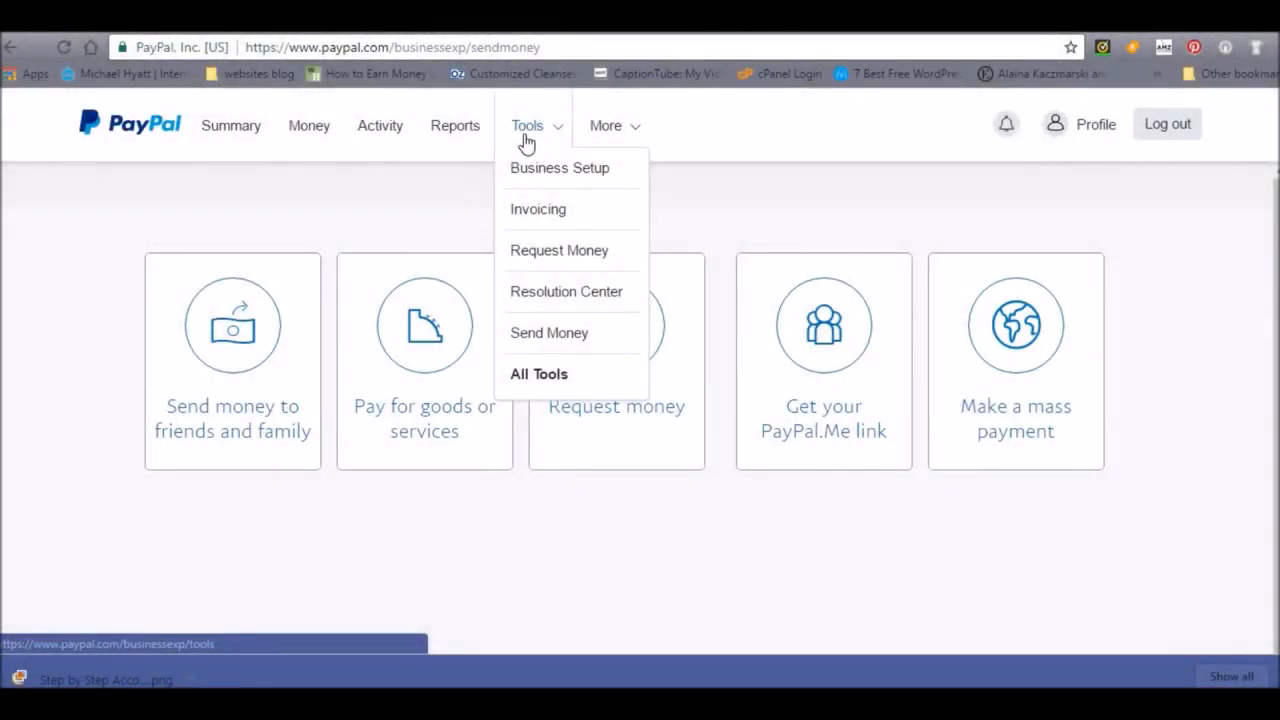
# - Return to the account summary and view the list of payments sent
pyautogui.click(234, 136)
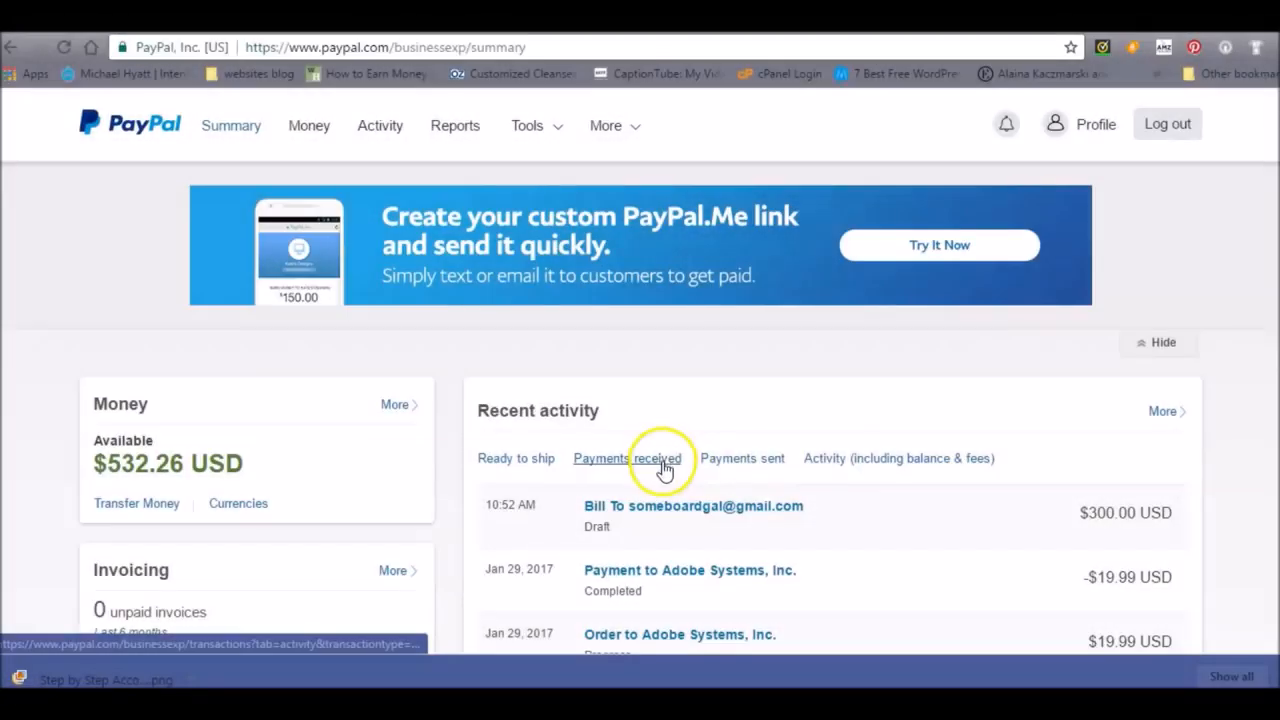
pyautogui.click(762, 462)
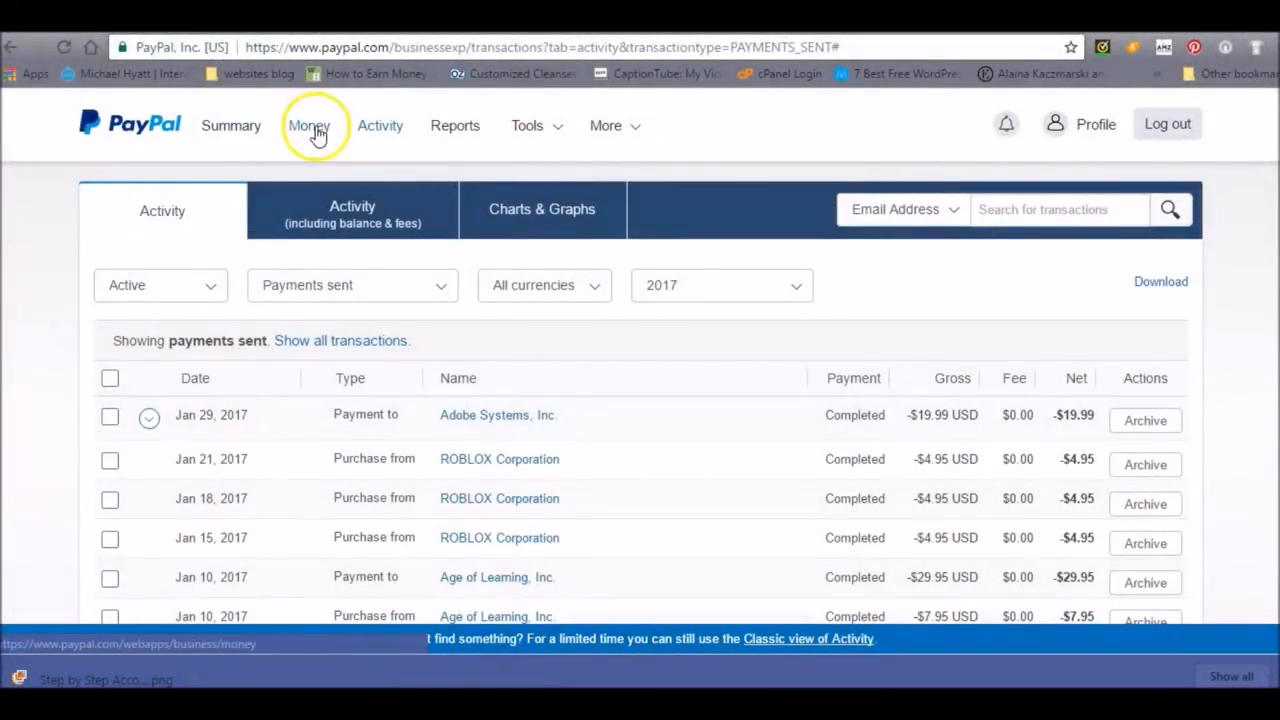
# - Open the account's money balance and choose to withdraw funds by transferring them to the bank account
pyautogui.click(316, 133)
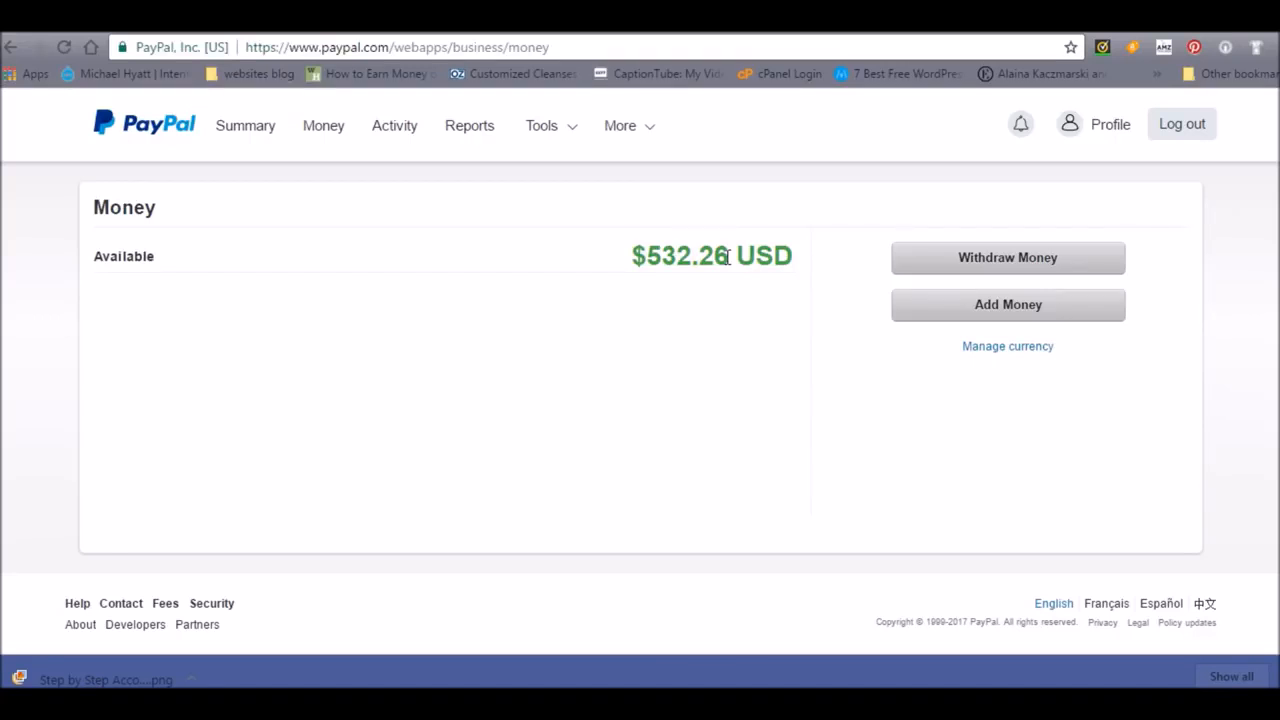
pyautogui.click(666, 252)
pyautogui.click(966, 258)
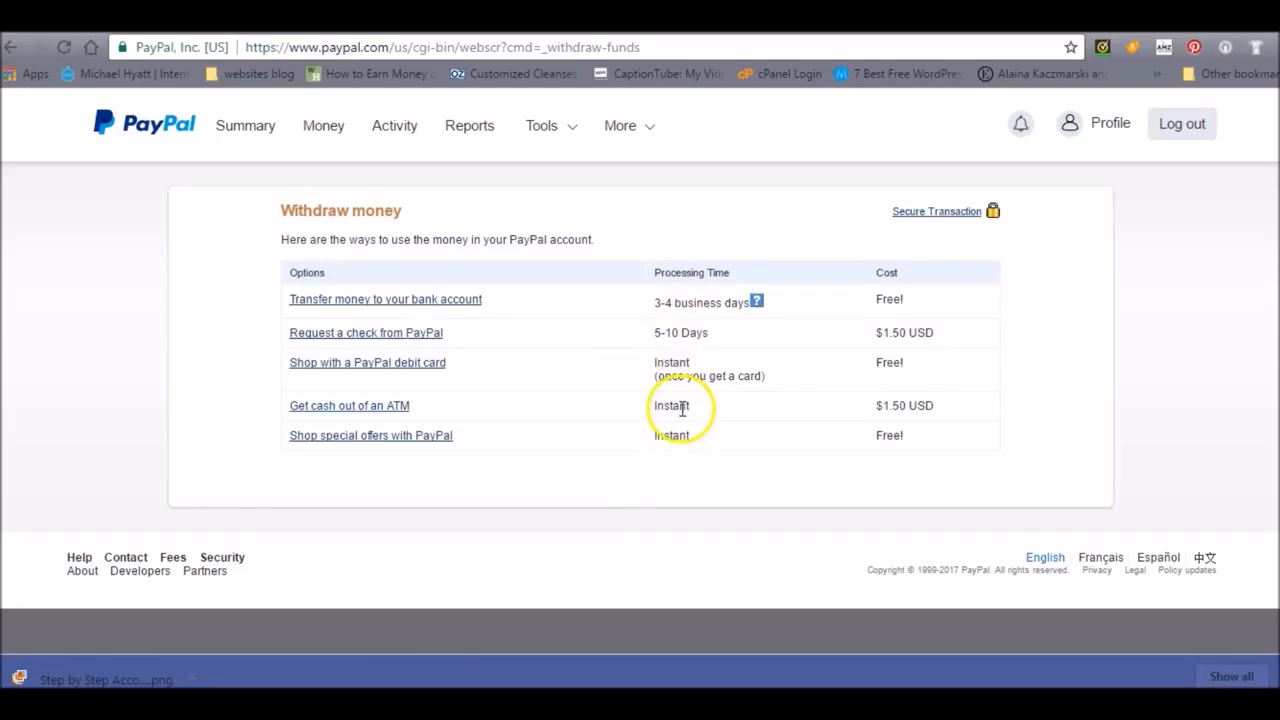
pyautogui.click(415, 301)
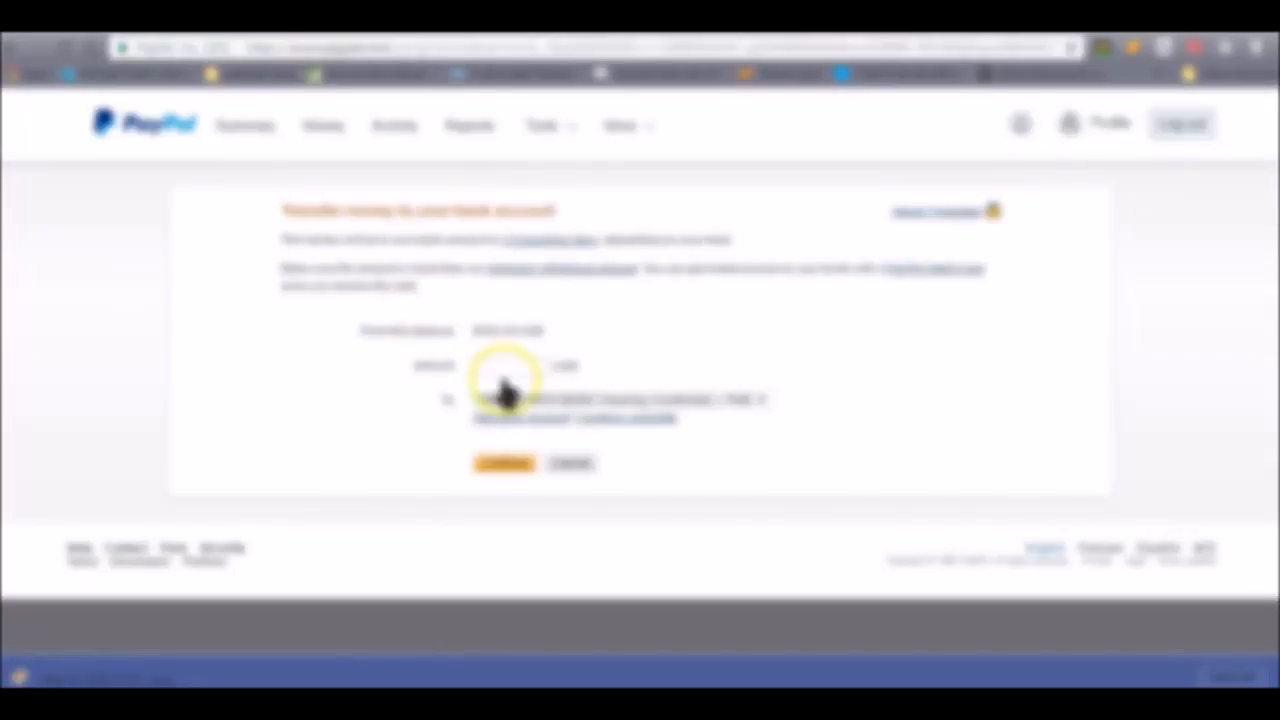
# - Set the bank transfer amount to 100 USD, continue to the review page and submit the transfer
pyautogui.click(504, 368)
pyautogui.click(480, 331)
pyautogui.click(494, 364)
pyautogui.write('100')
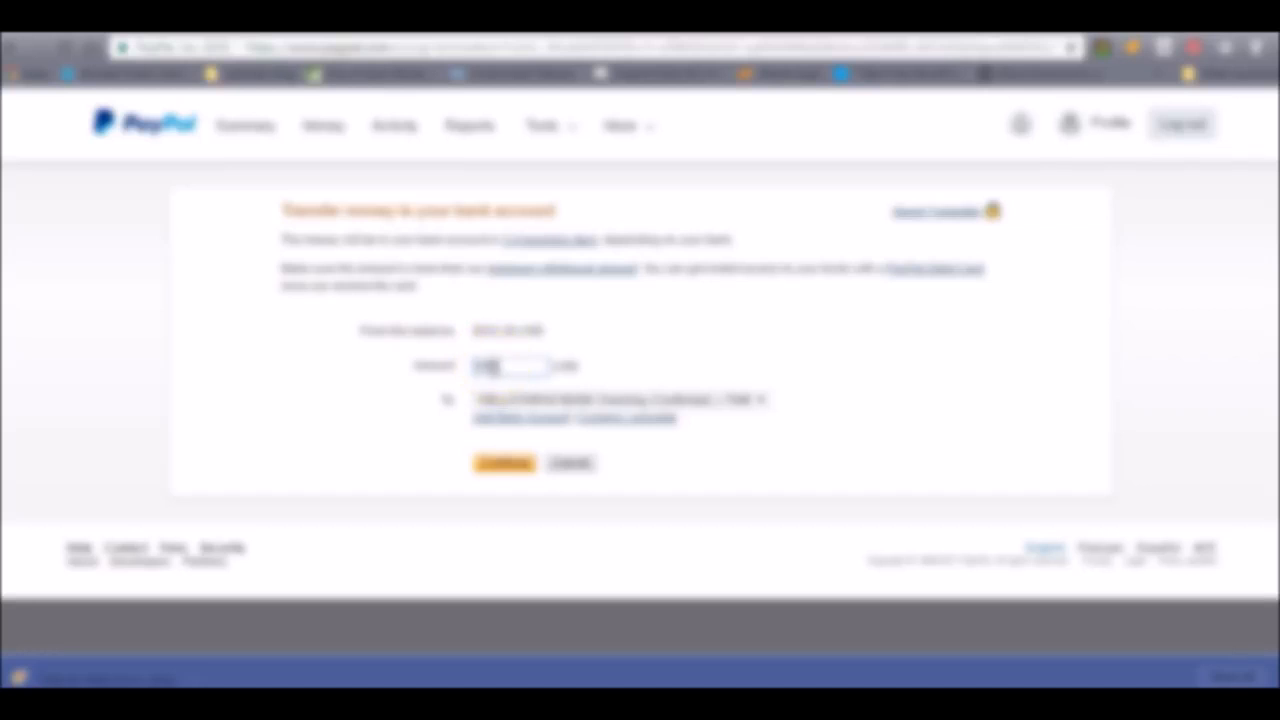
pyautogui.click(503, 463)
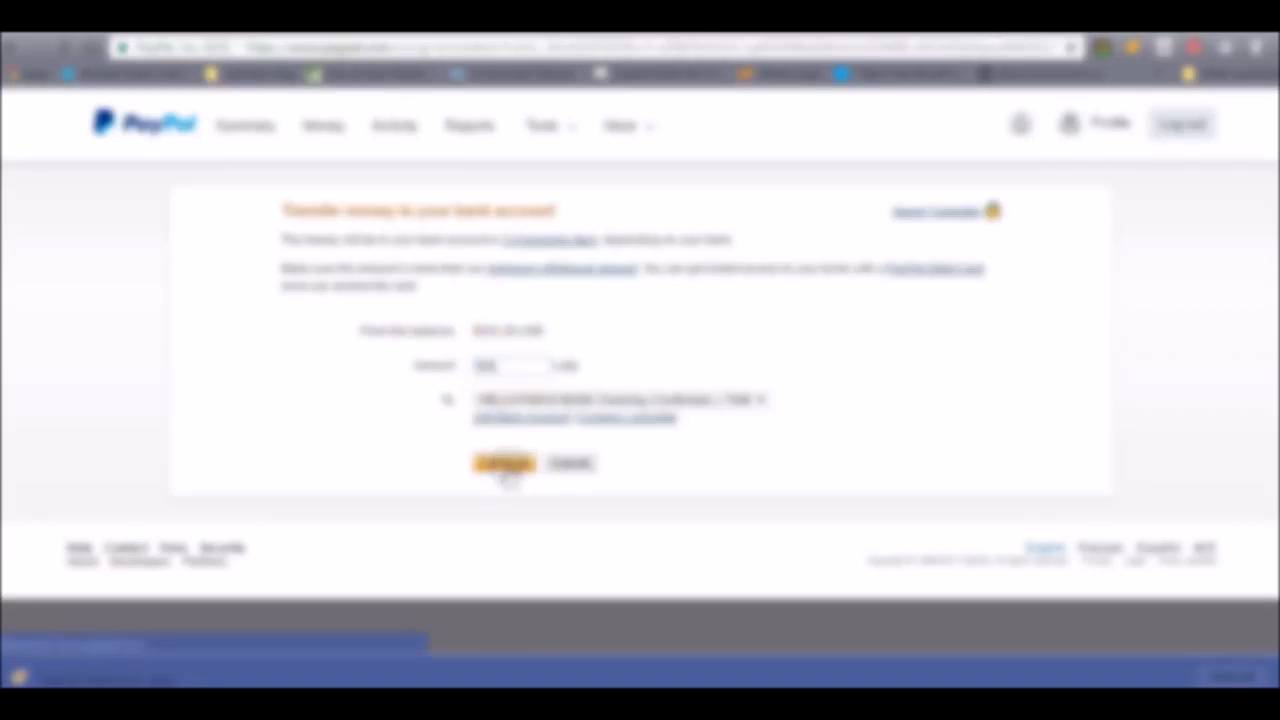
pyautogui.click(503, 592)
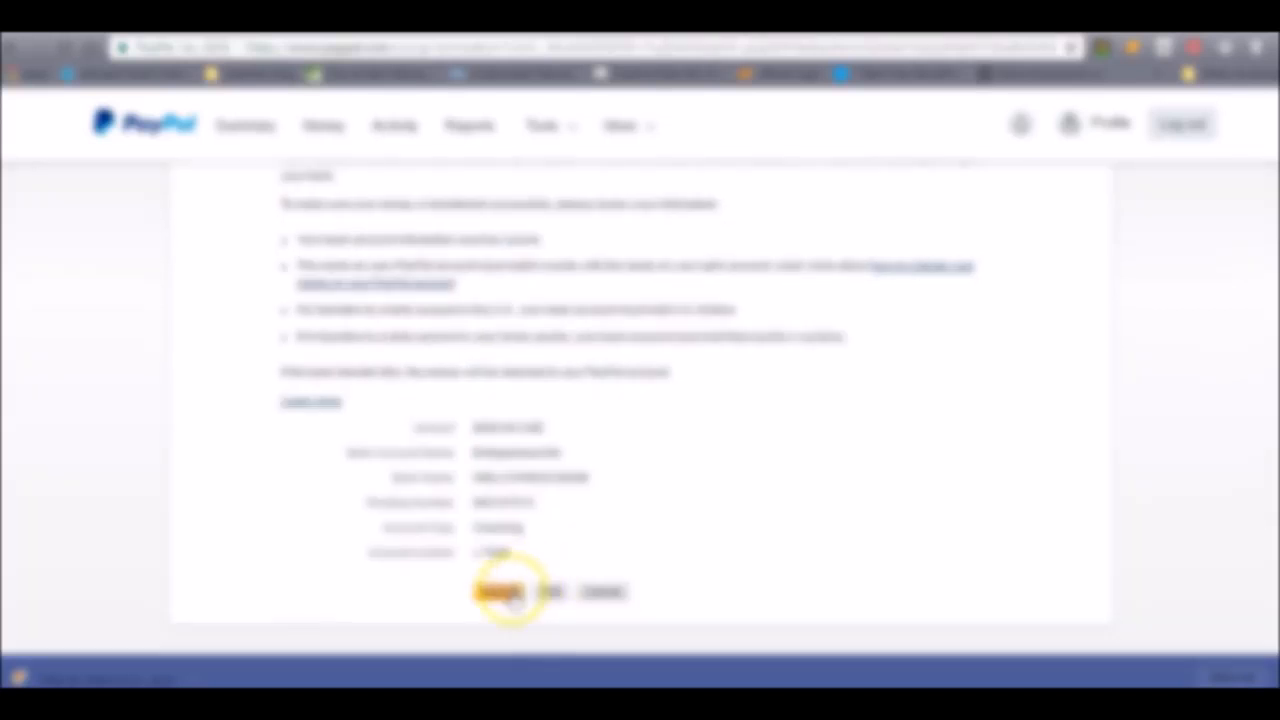